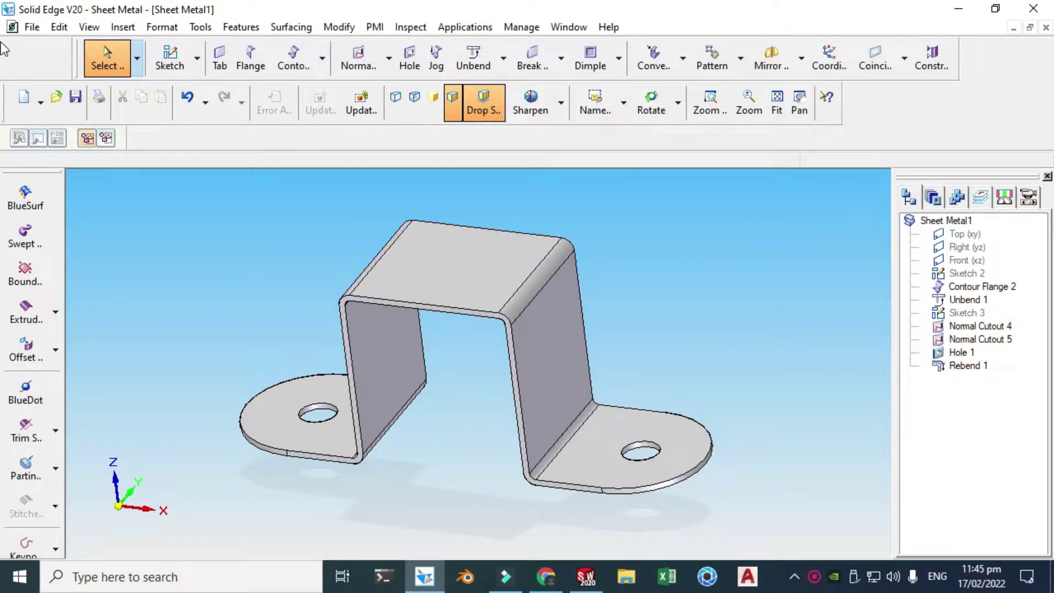
Create a new sheet-metal document from the Normal.psm template and begin a new sketch.
click(33, 27)
click(52, 46)
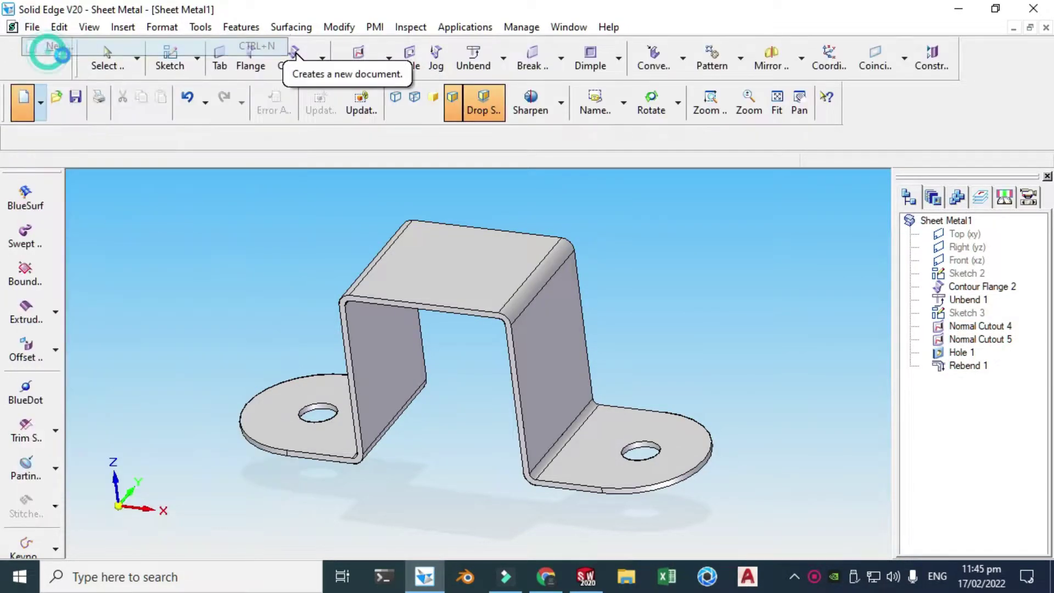
click(325, 242)
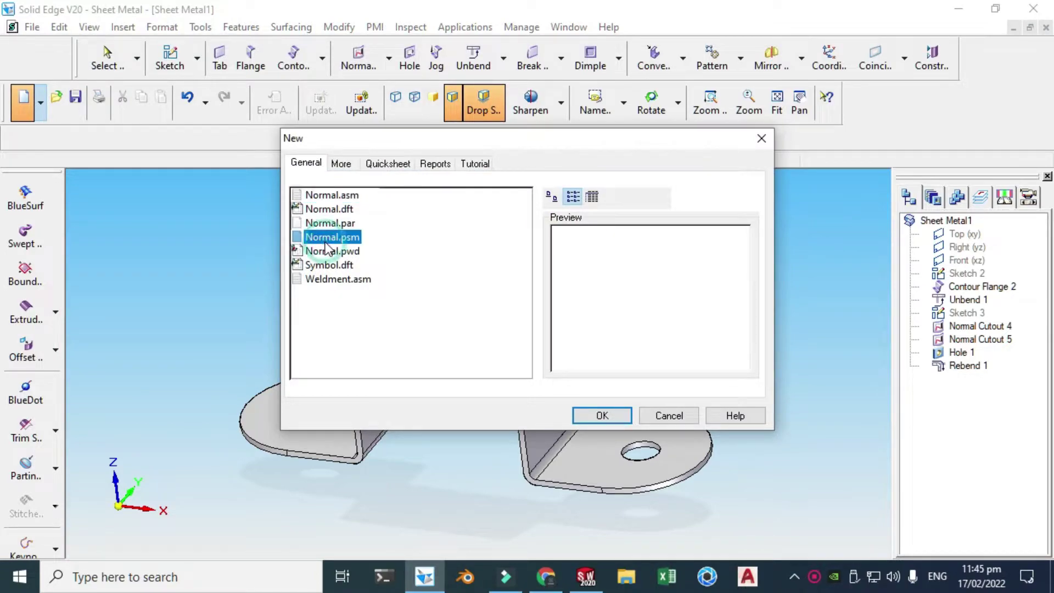
click(575, 416)
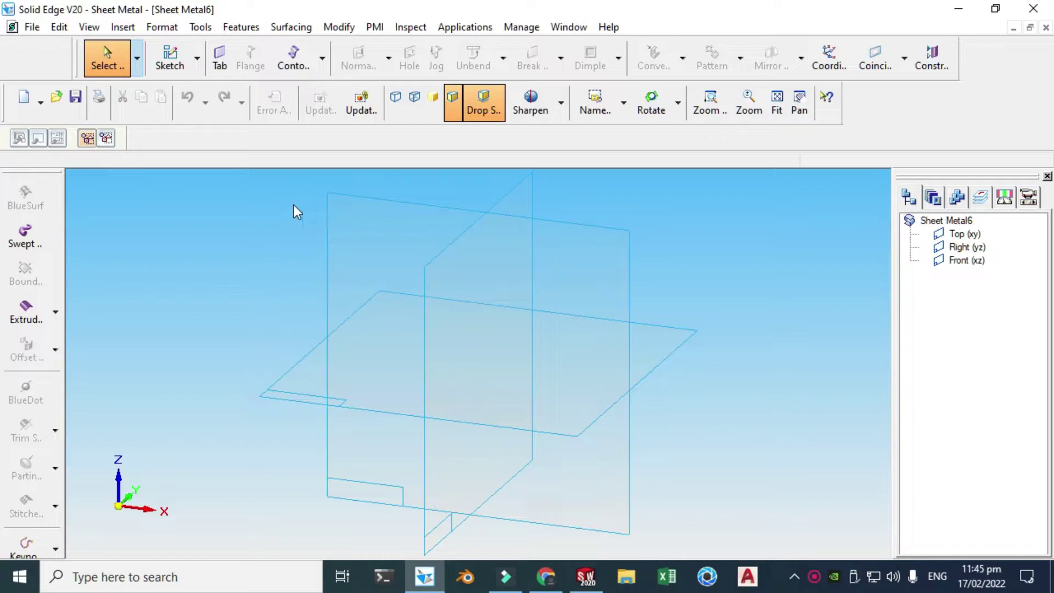
click(197, 57)
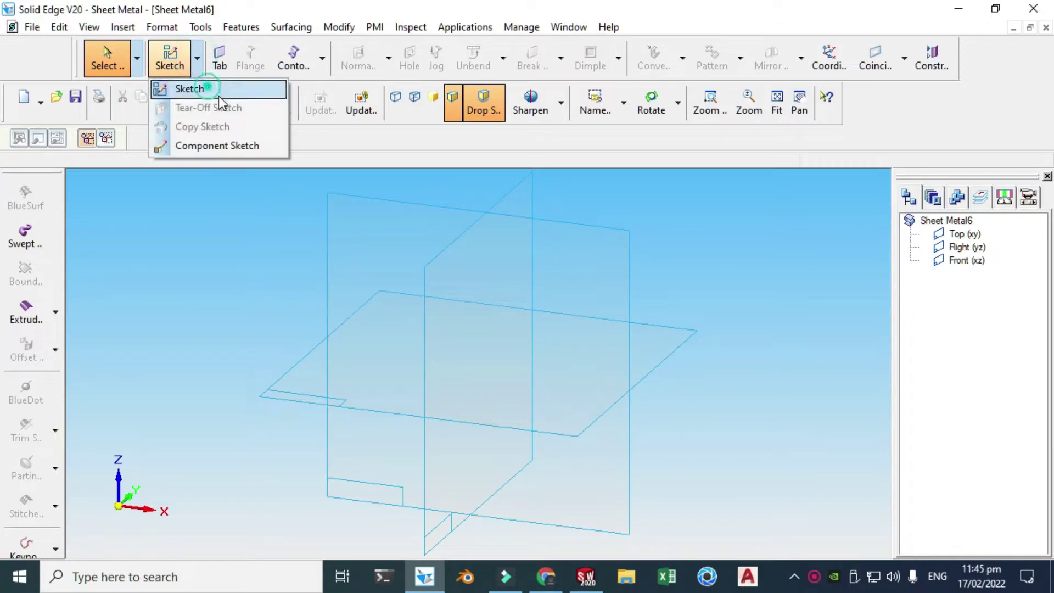
click(207, 88)
On the front plane, draw the open hat profile as foot, upright, top, upright and foot lines.
click(363, 236)
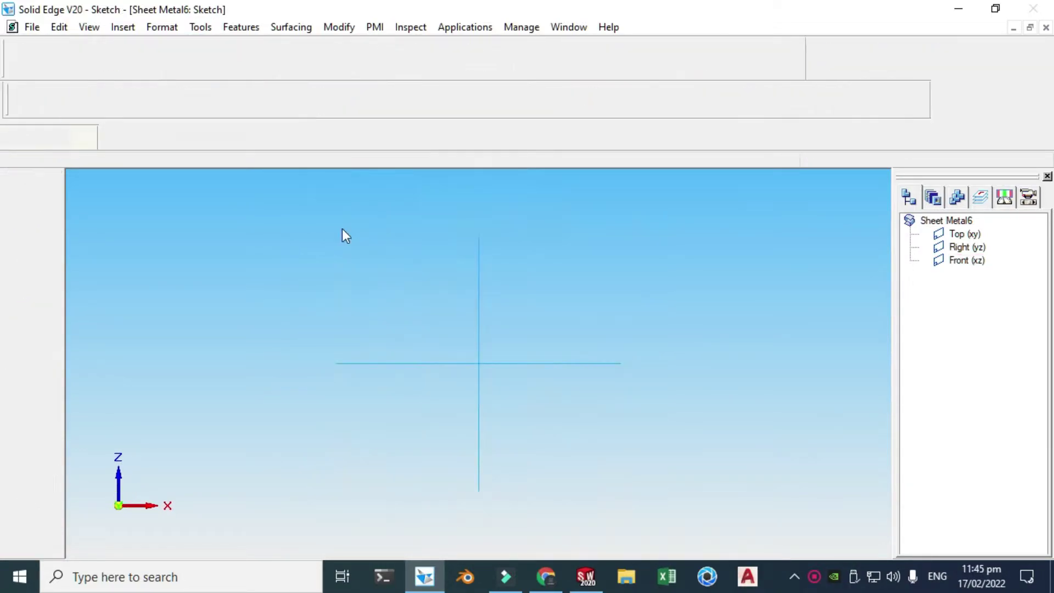
click(351, 361)
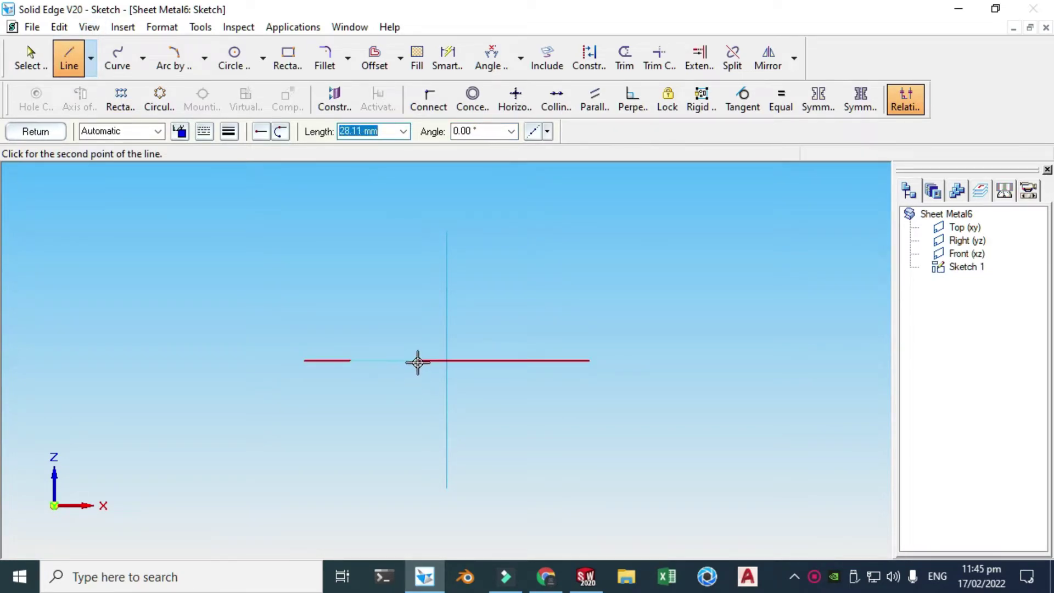
click(419, 360)
click(419, 295)
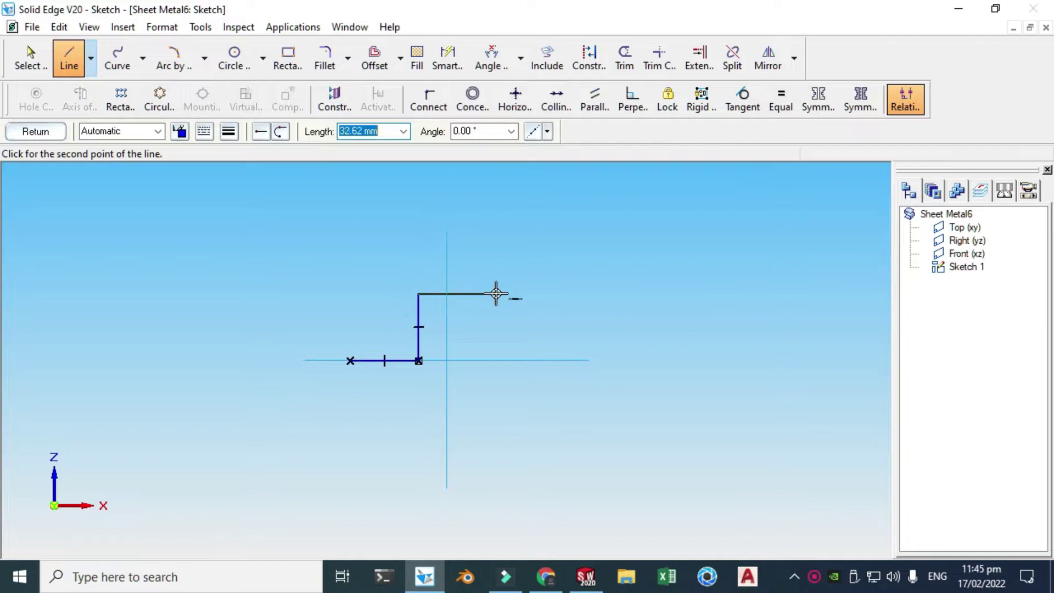
click(496, 295)
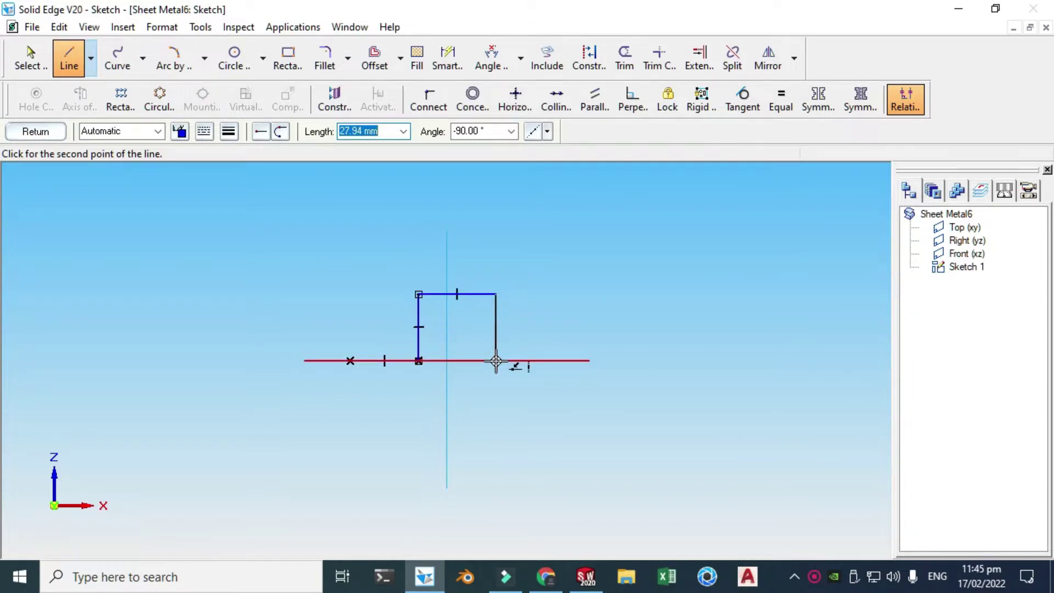
click(496, 361)
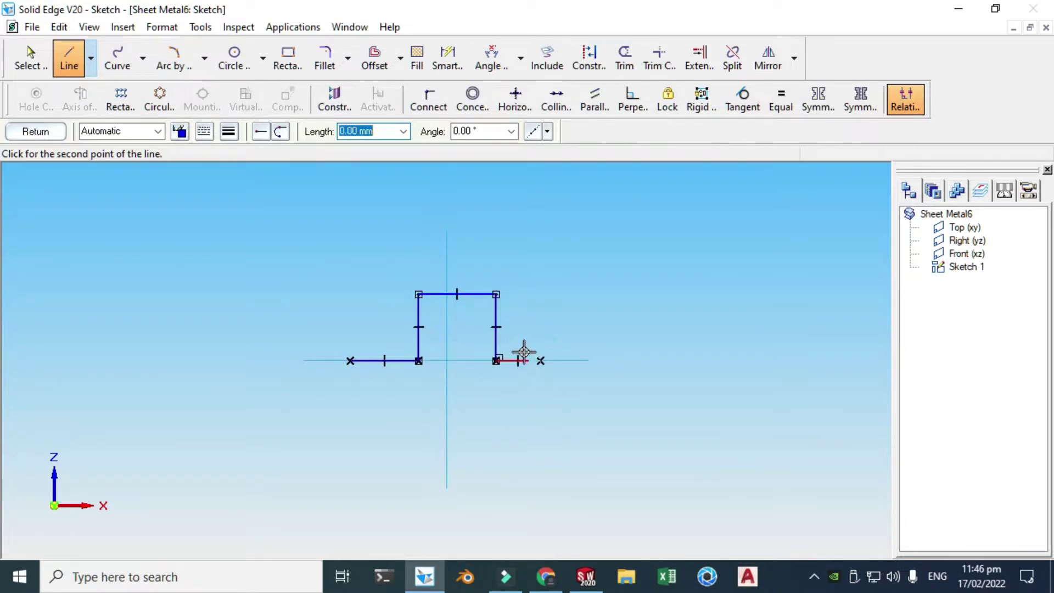
click(541, 361)
key(Escape)
scroll(469, 310, up, 3)
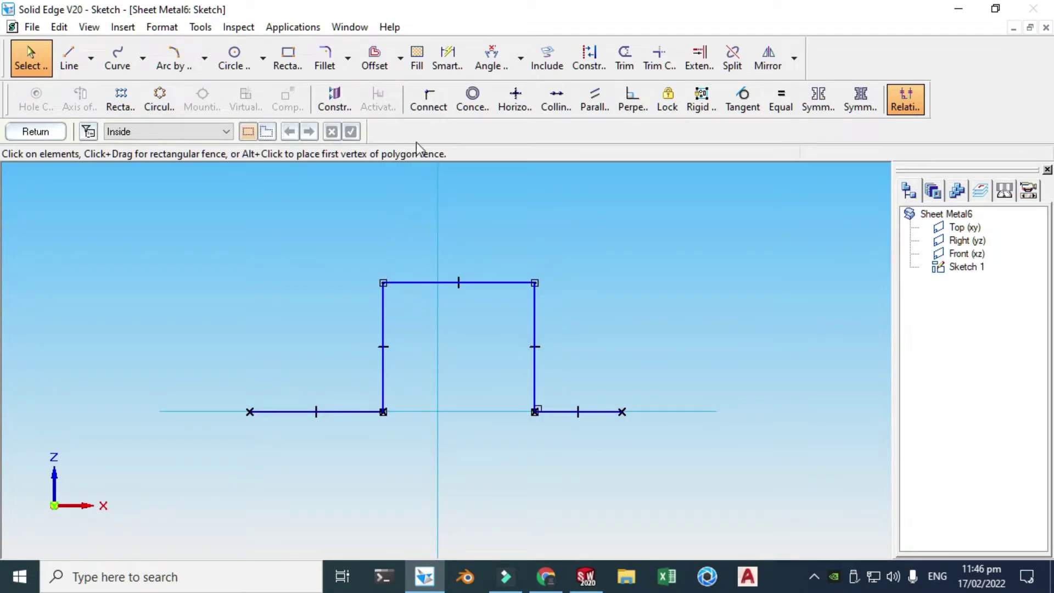
Centre the top line by connecting its midpoint to the vertical axis.
click(428, 99)
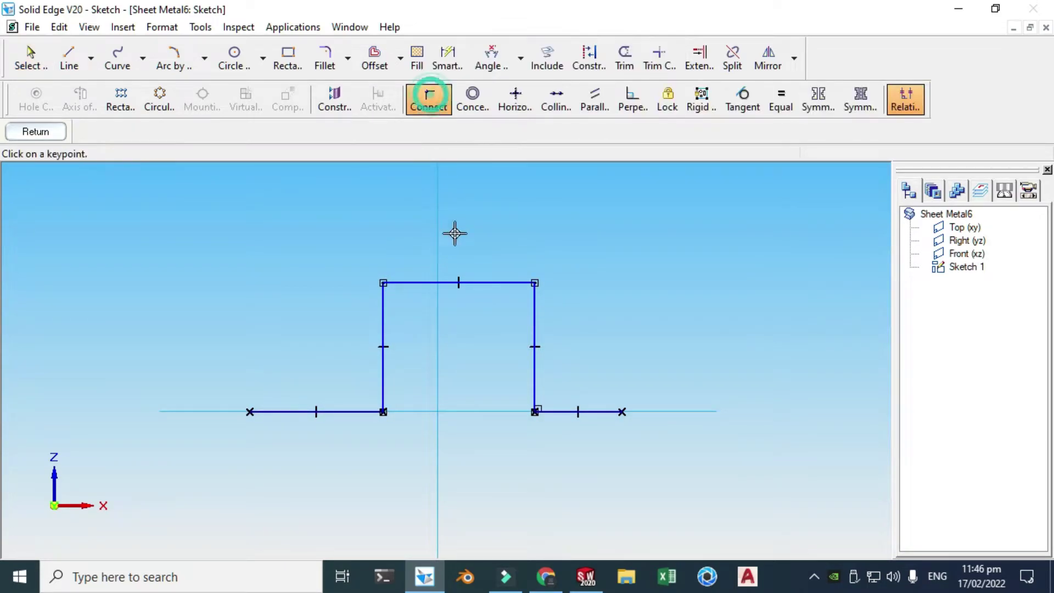
click(460, 284)
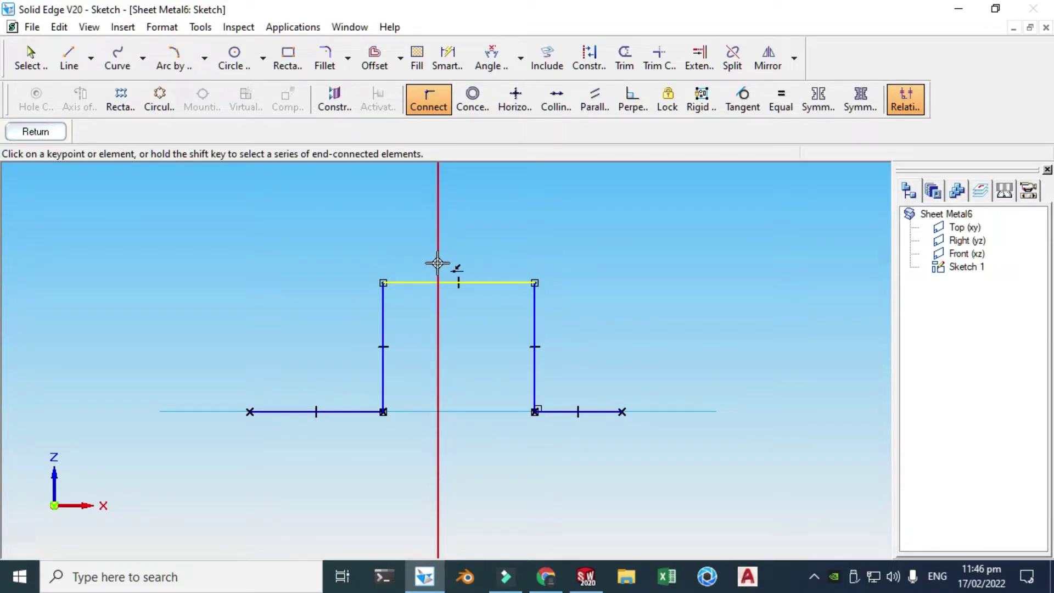
click(438, 263)
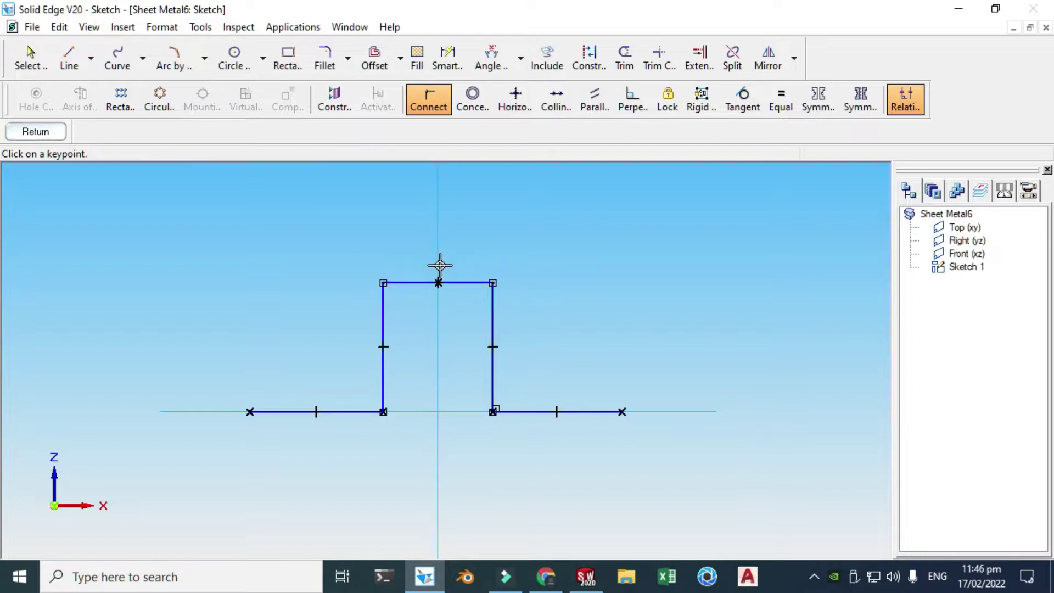
key(Escape)
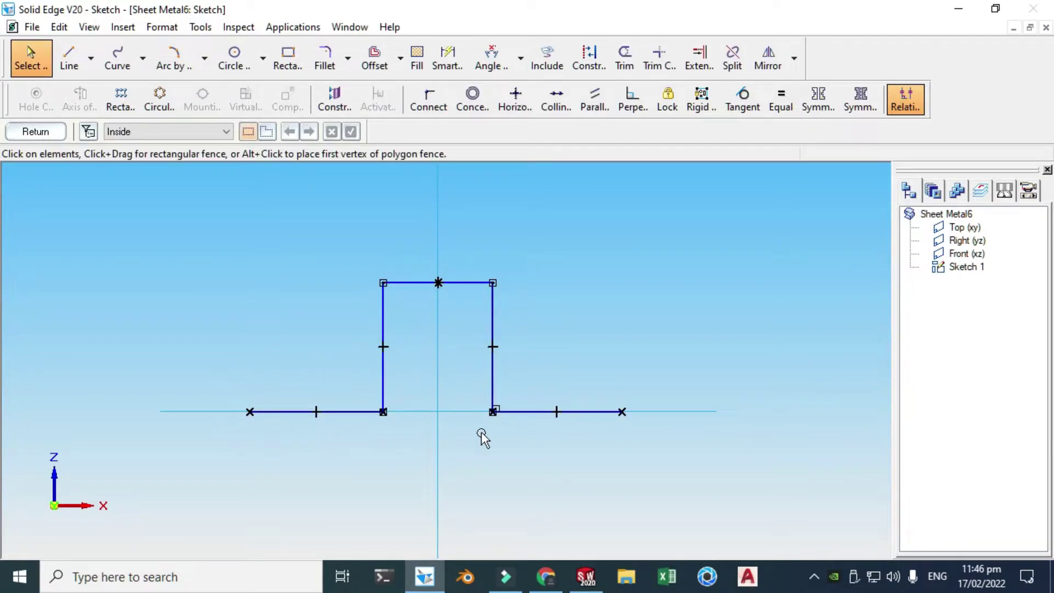
Make the left and right foot lines equal in length.
click(780, 100)
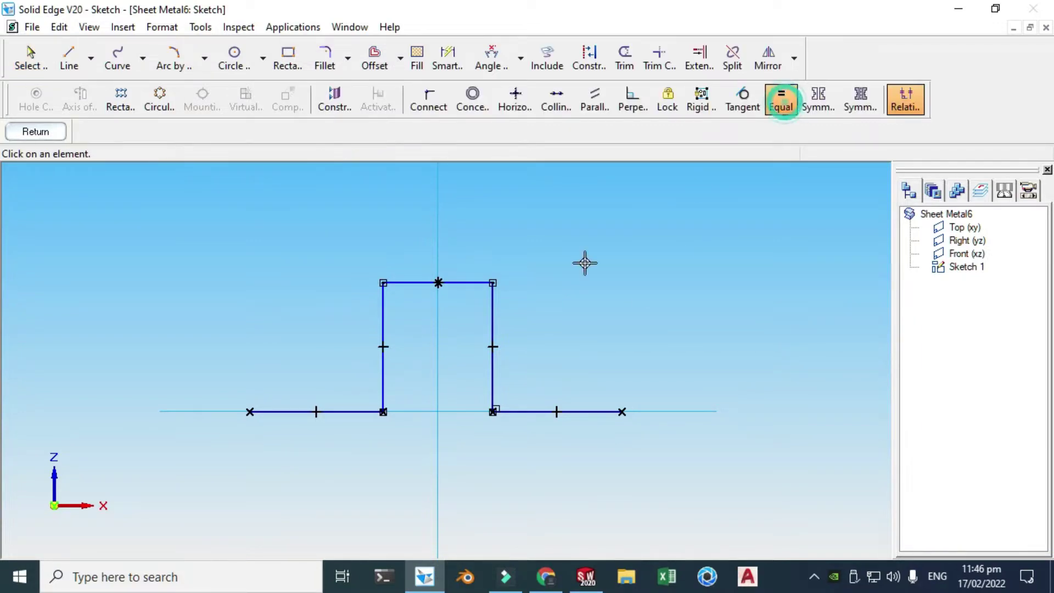
click(354, 412)
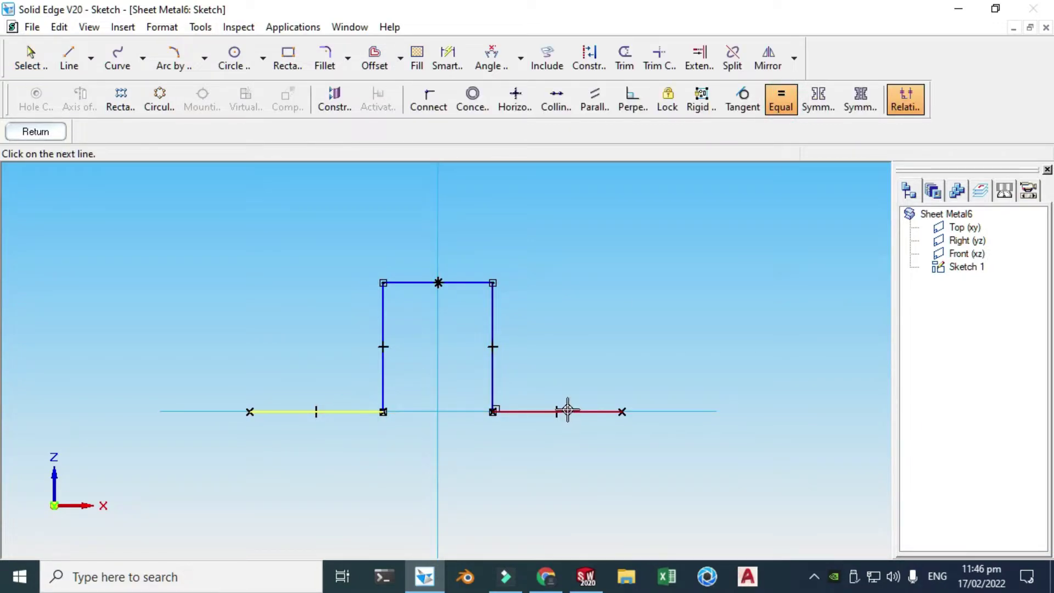
click(550, 412)
key(Escape)
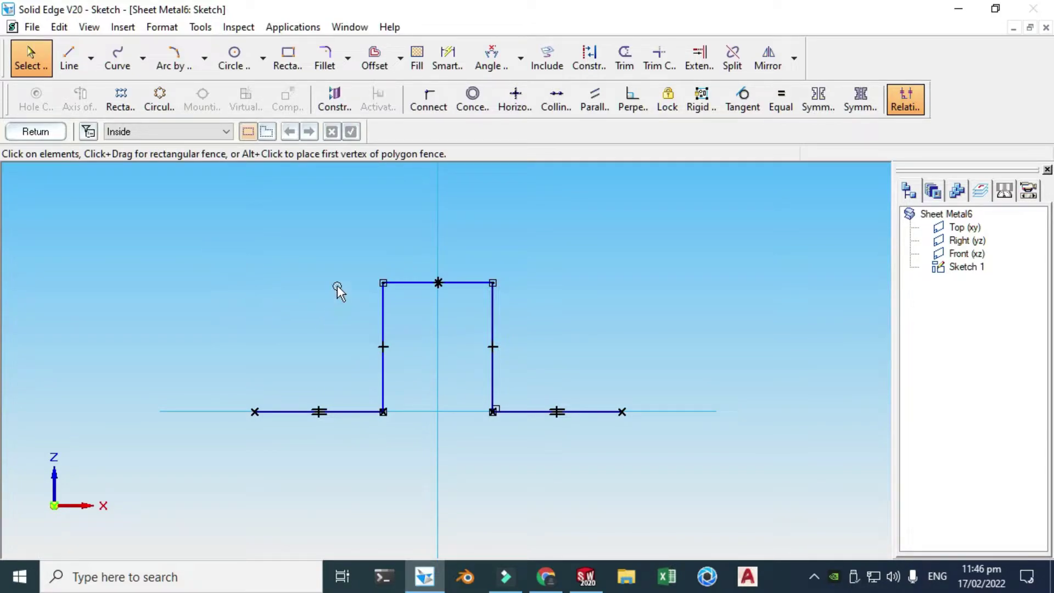
click(448, 58)
Dimension the left foot line to a length of 25.
click(348, 412)
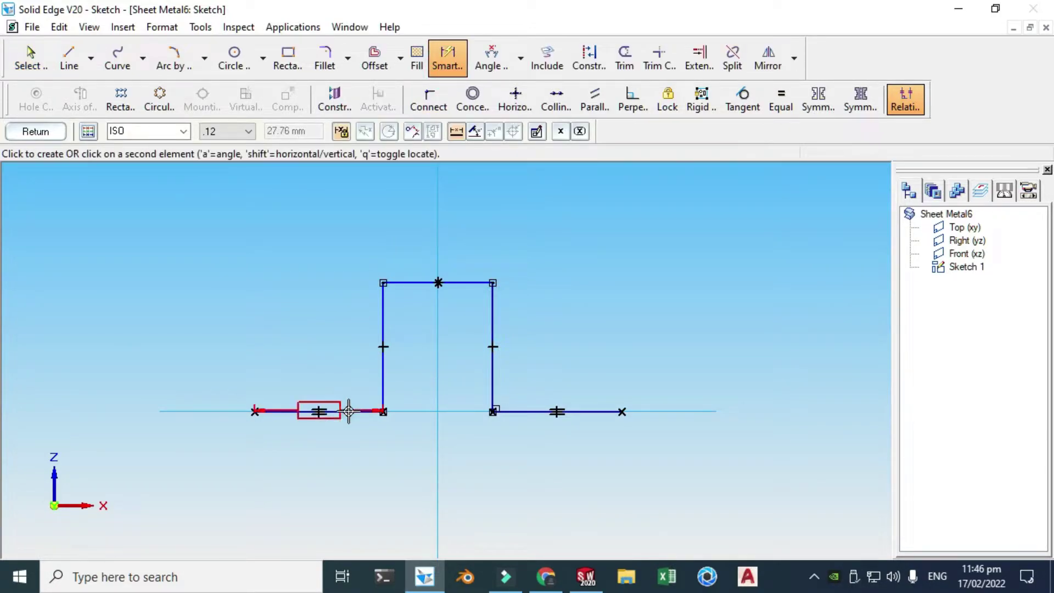
click(341, 455)
text(25)
key(Return)
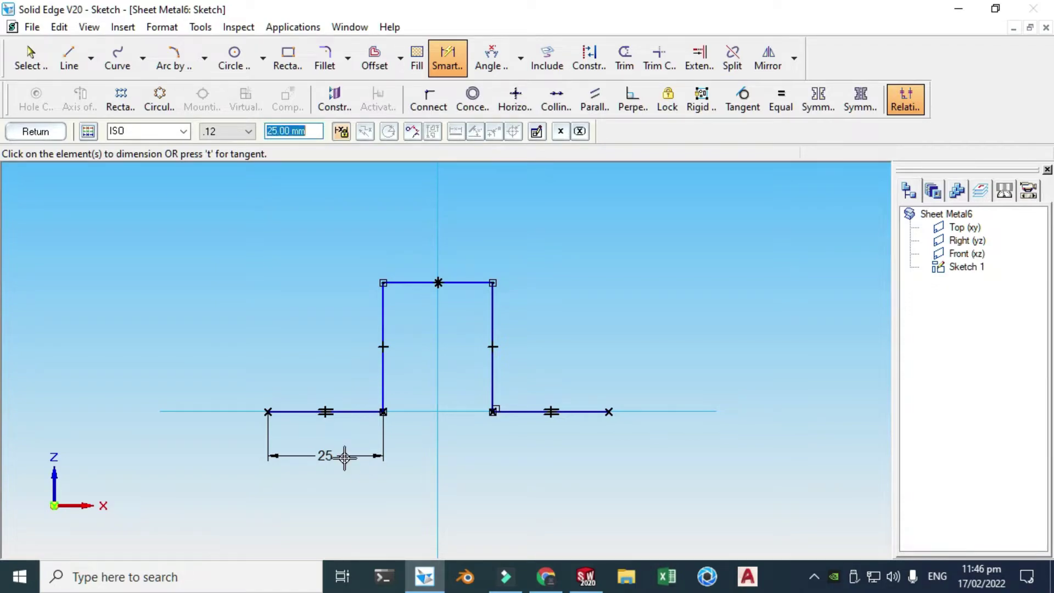
click(423, 283)
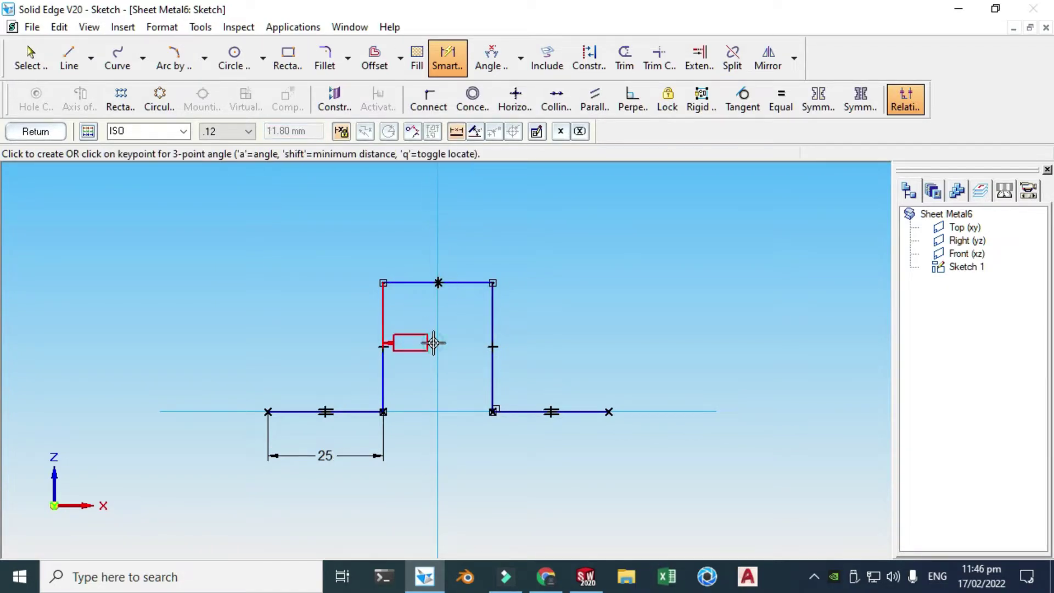
key(Escape)
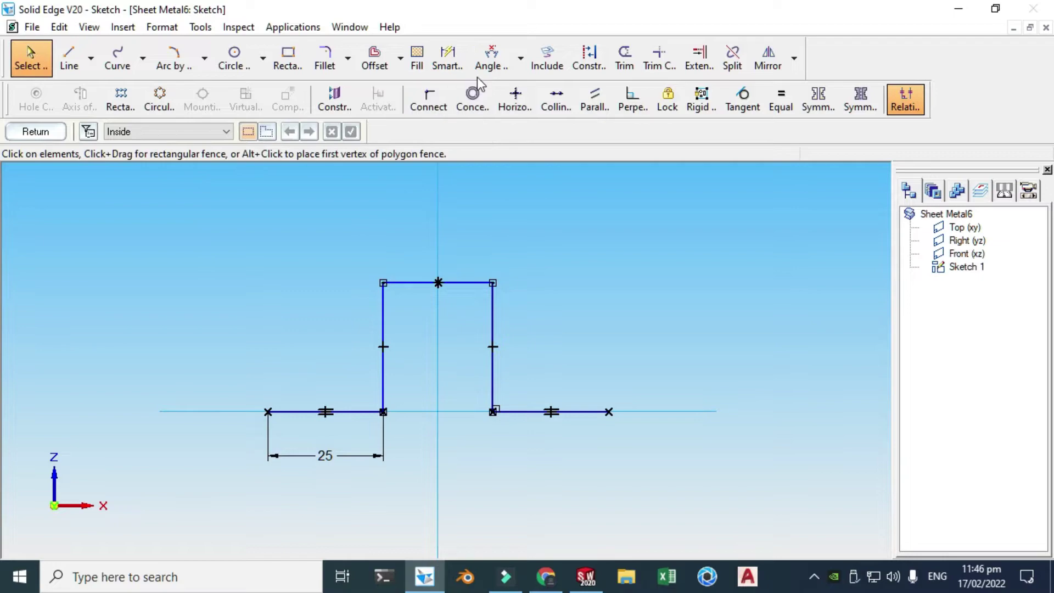
Dimension the top line to a width of 30.
click(447, 56)
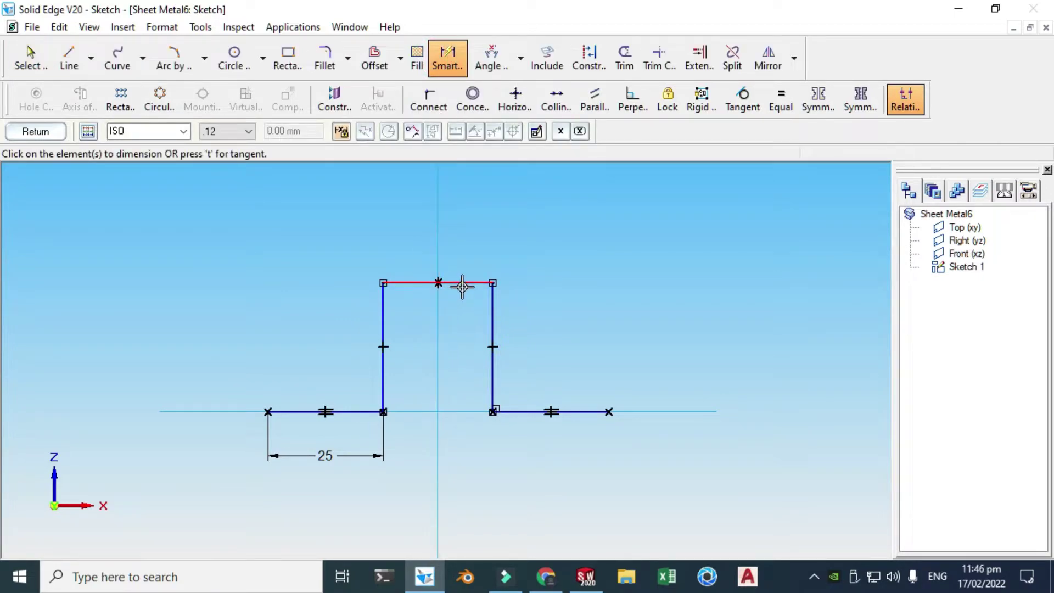
click(464, 287)
click(470, 322)
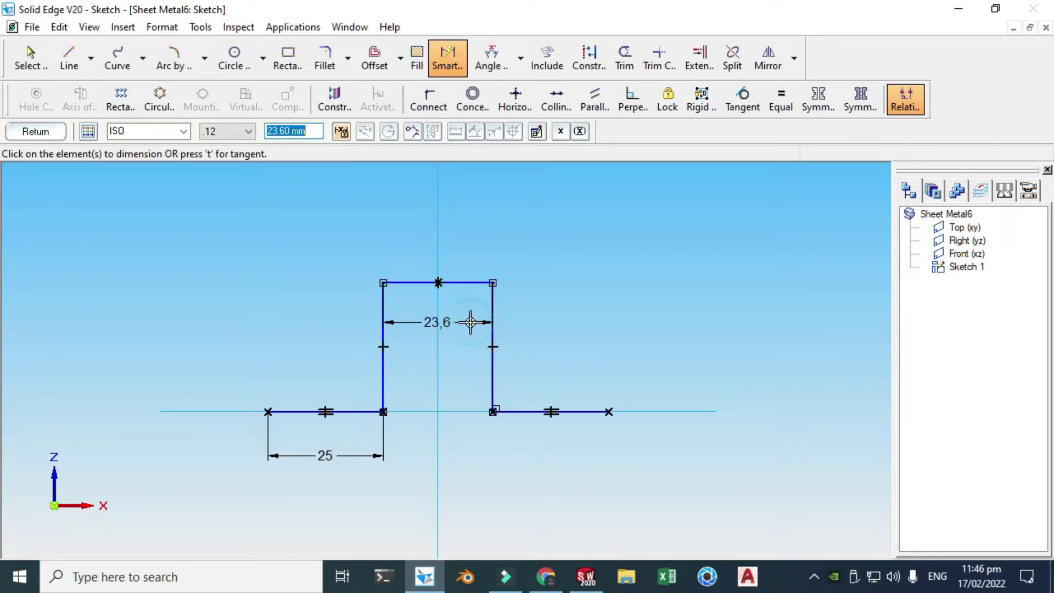
text(30)
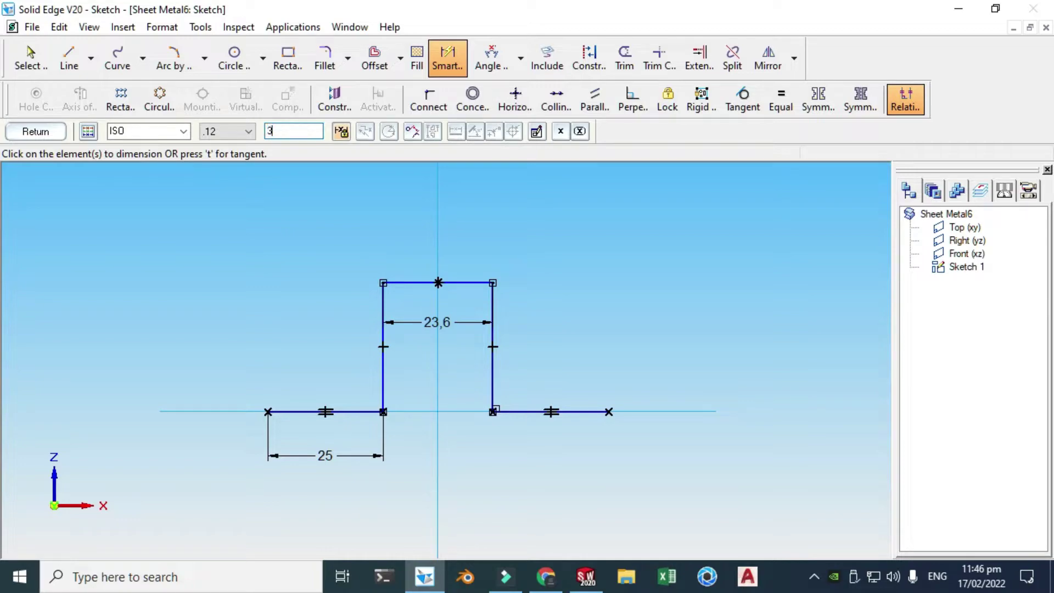
key(Return)
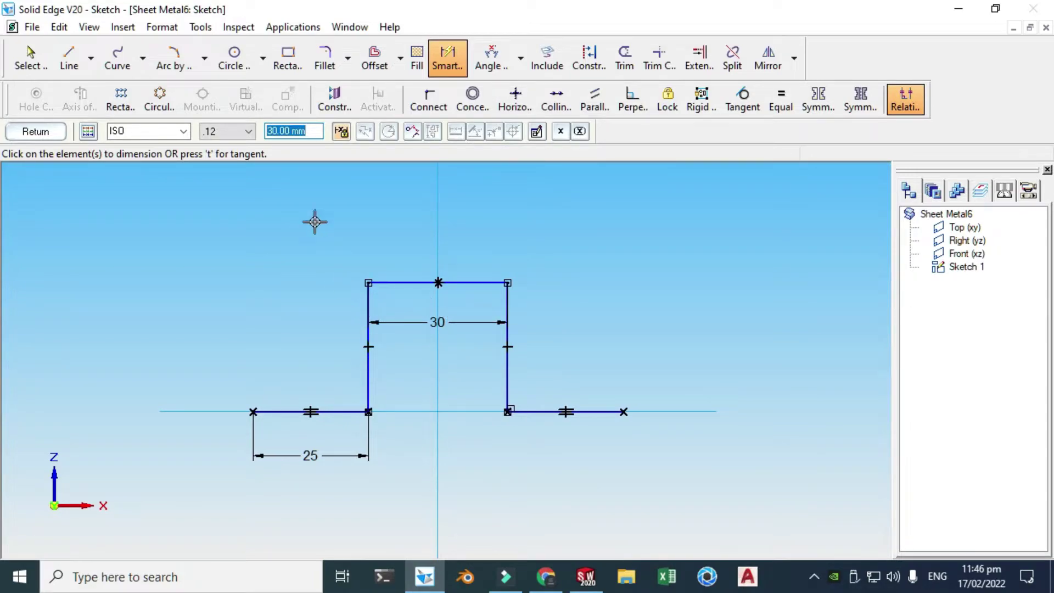
Dimension the left upright to a height of 35 and finish the sketch.
click(369, 336)
click(346, 329)
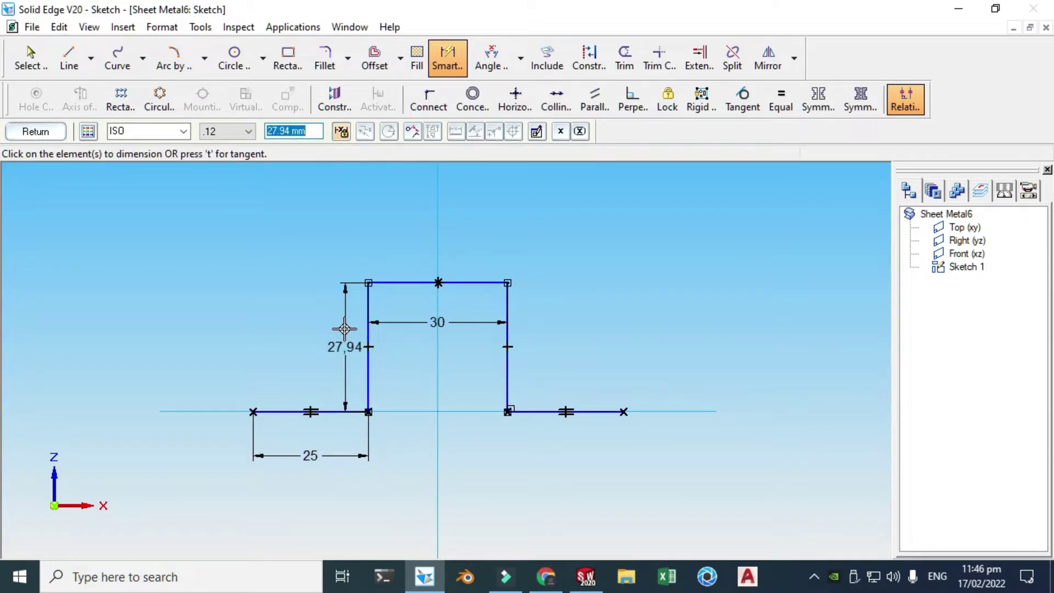
text(35)
key(Return)
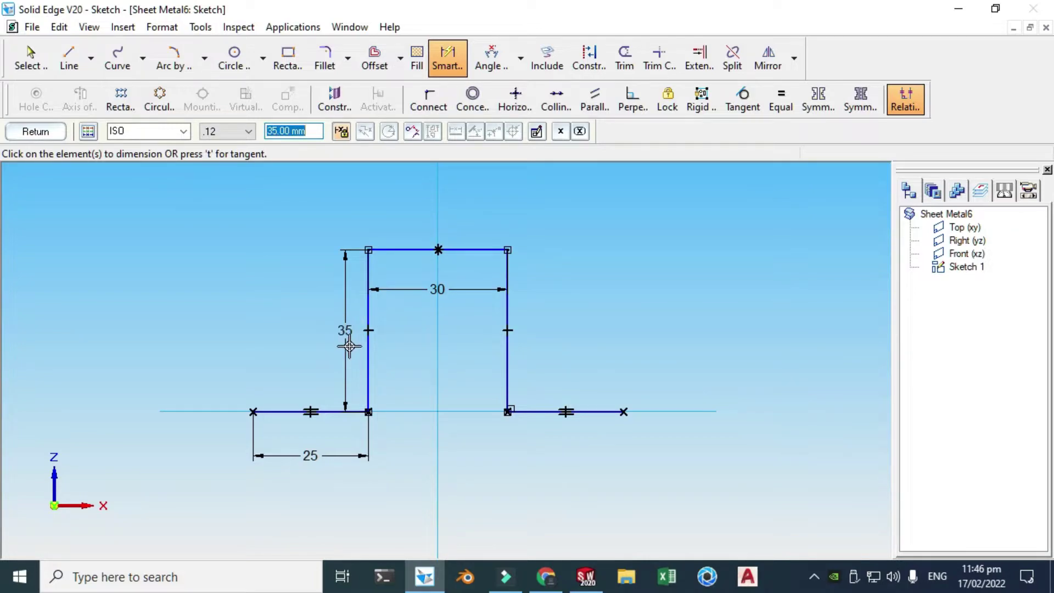
key(Escape)
click(343, 335)
text(3)
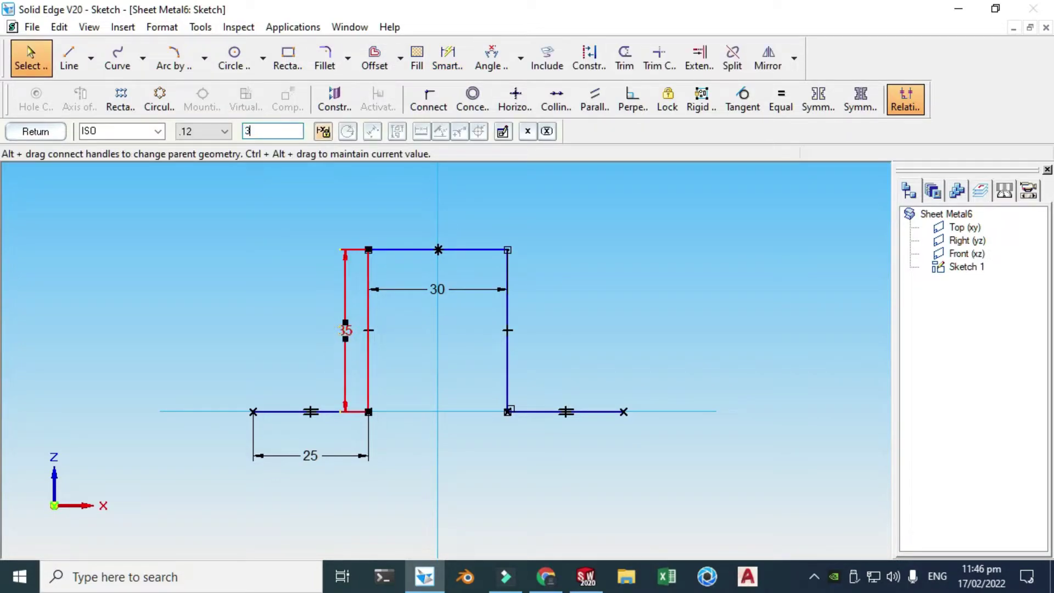
text(5)
key(Return)
click(41, 130)
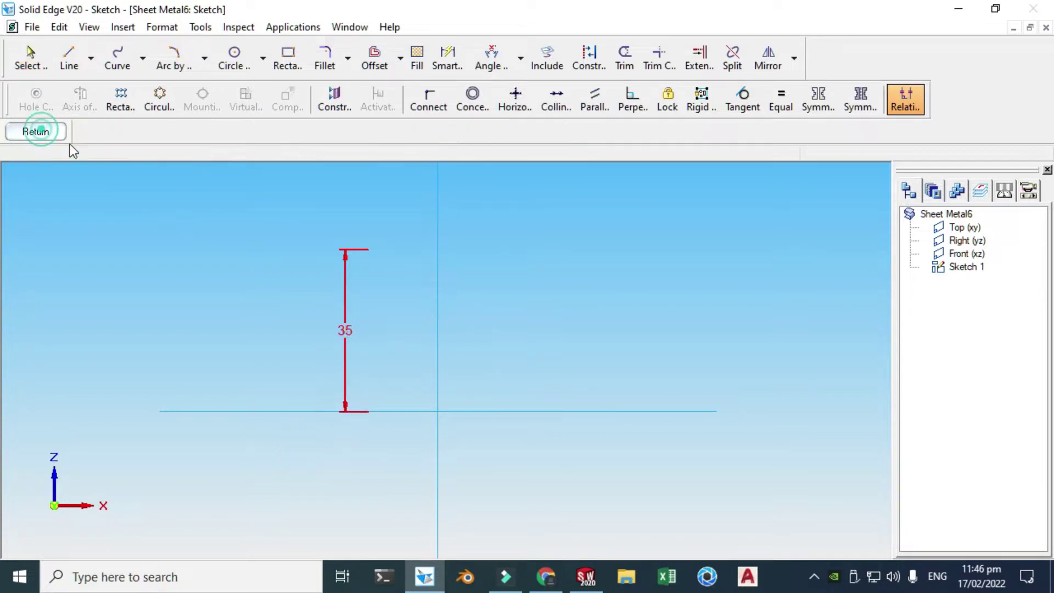
click(70, 141)
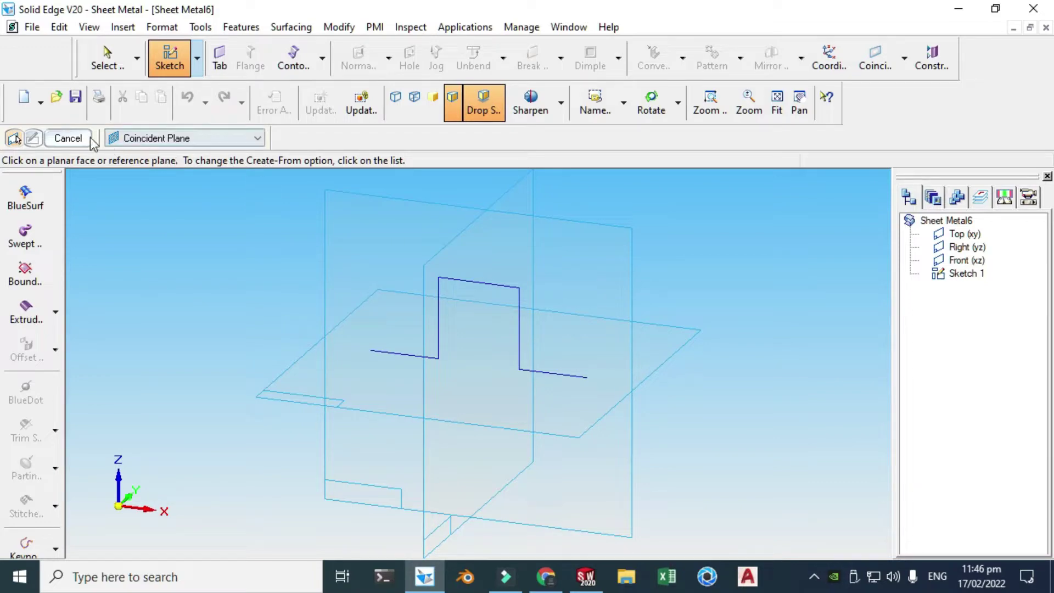
Start a contour flange that uses the existing hat-shaped sketch chain as its profile.
click(75, 139)
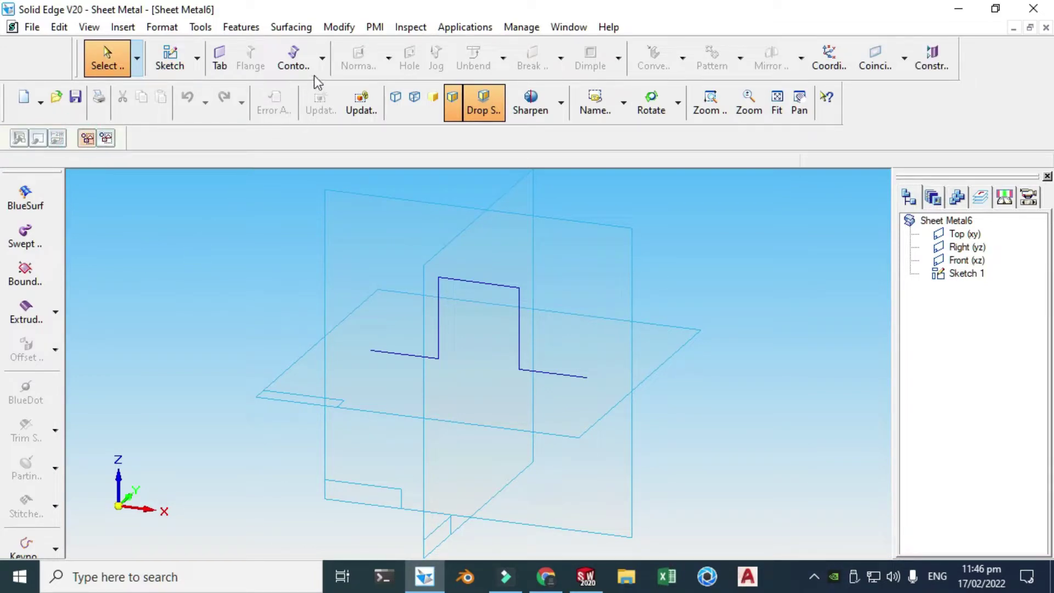
click(322, 58)
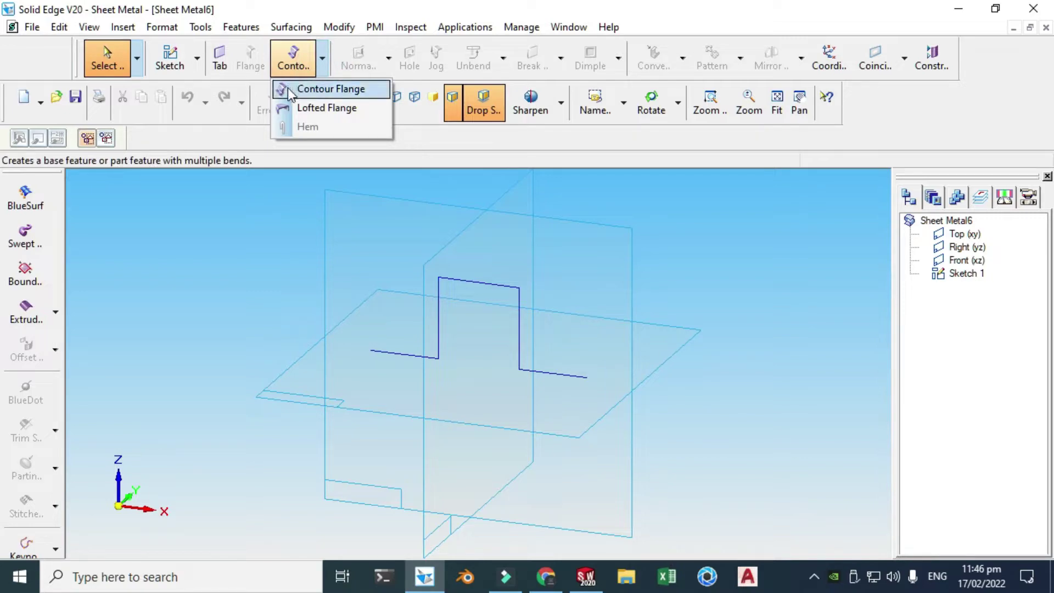
click(197, 58)
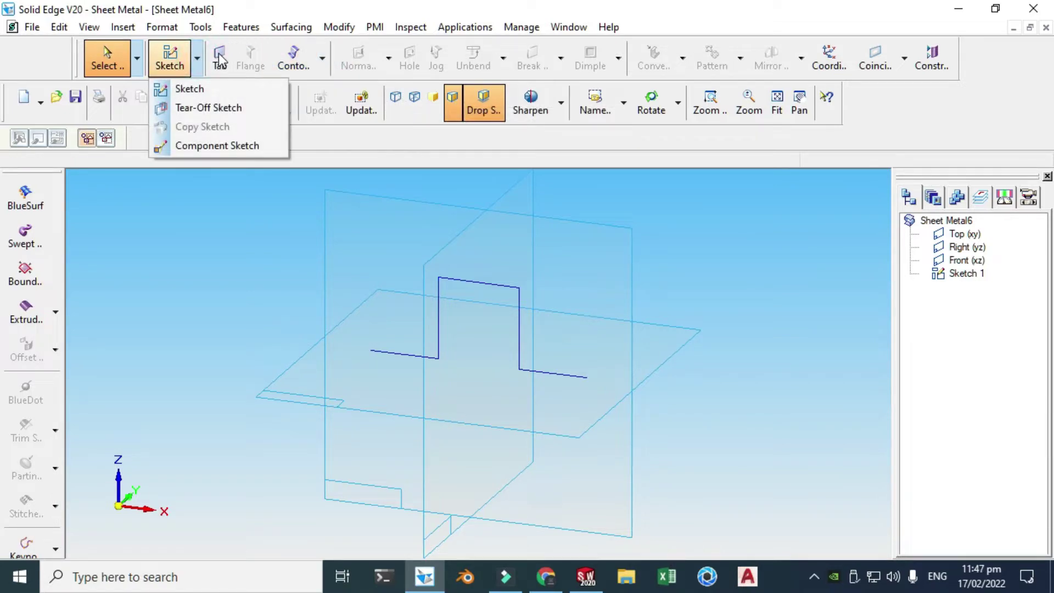
click(322, 60)
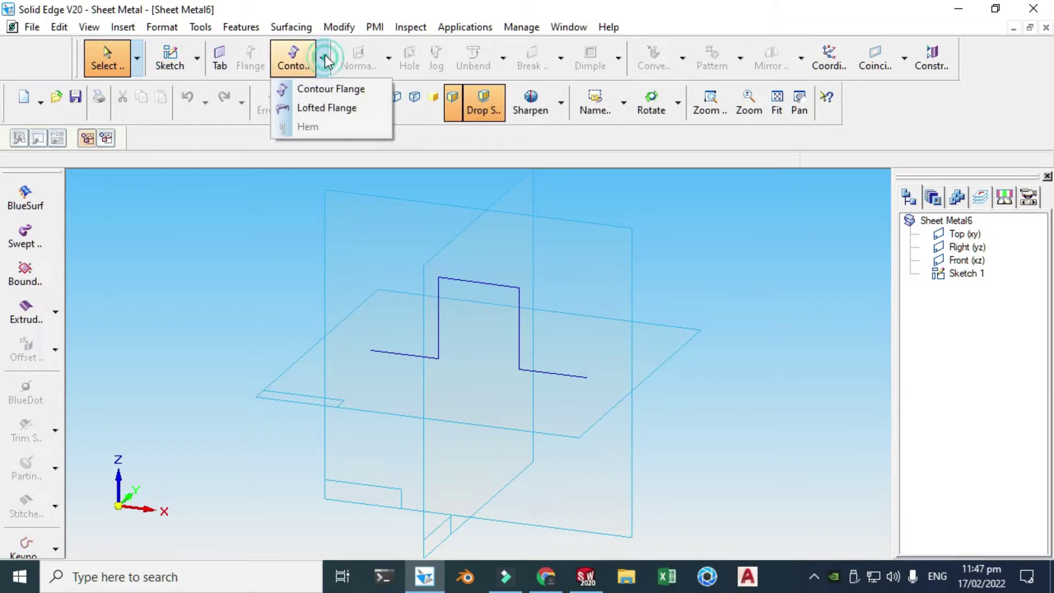
click(329, 90)
click(290, 139)
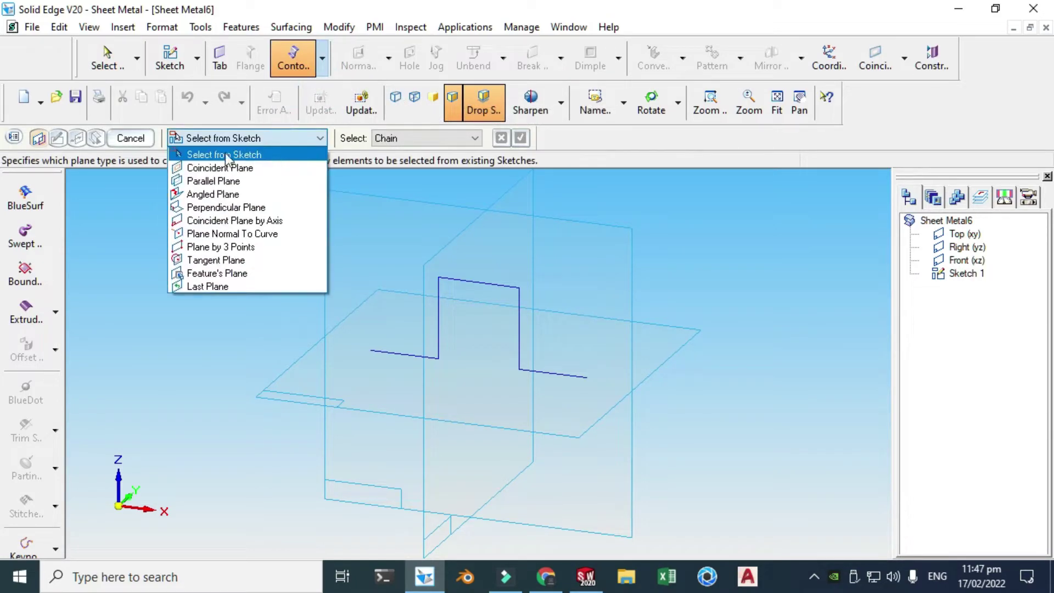
click(264, 157)
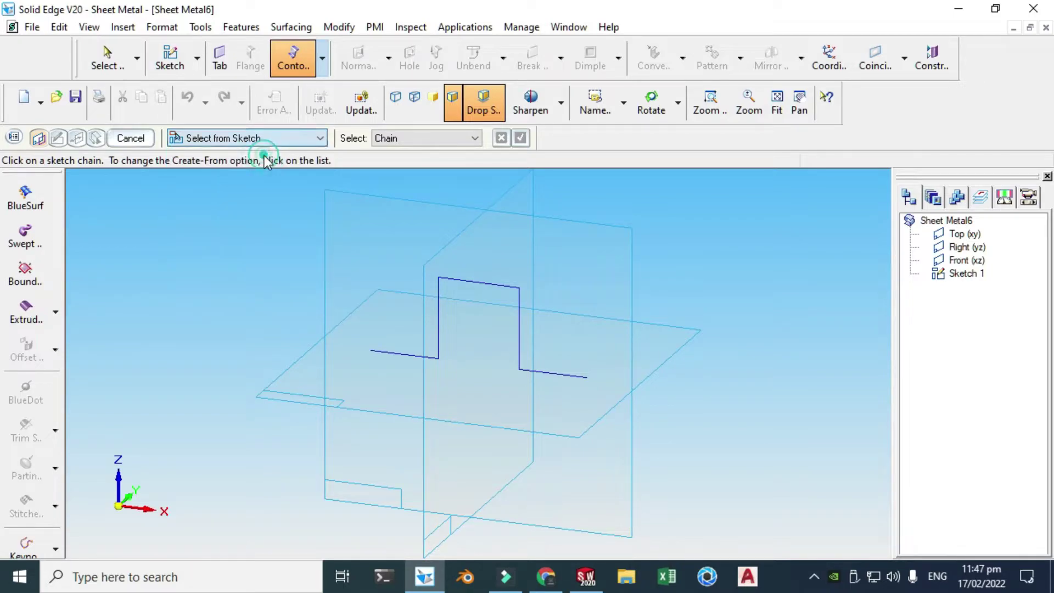
click(465, 281)
click(521, 139)
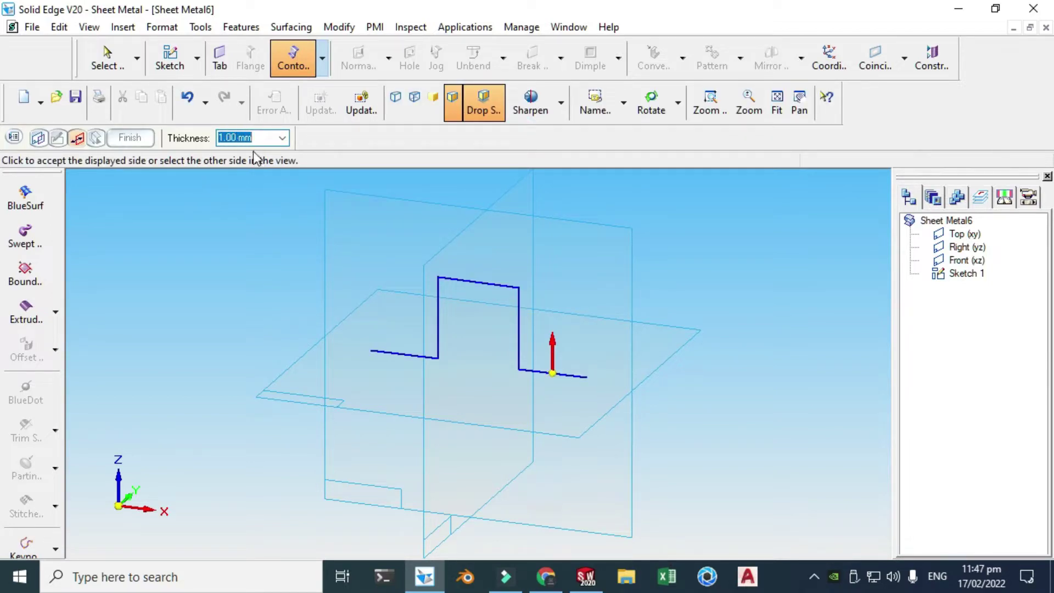
Place the flange material below the profile with symmetric extent and a 30 mm width edited to 40 mm.
click(657, 466)
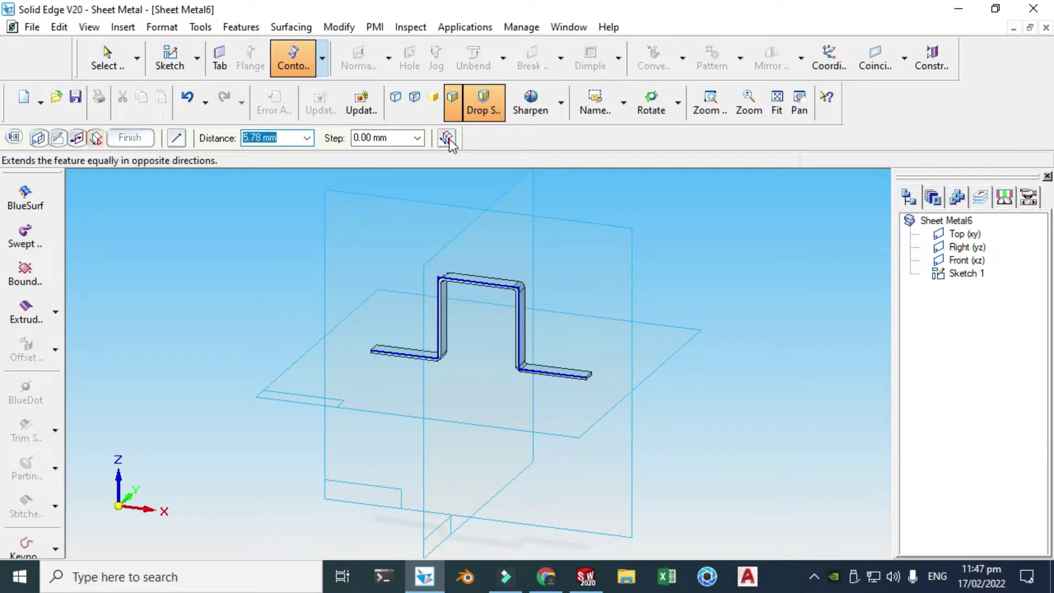
click(450, 140)
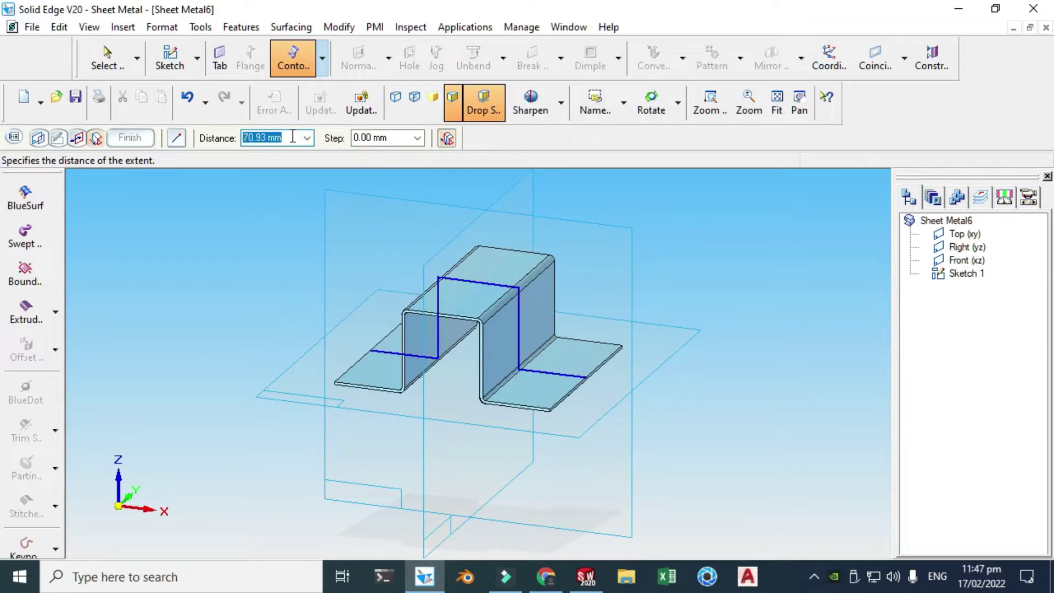
text(30)
key(Return)
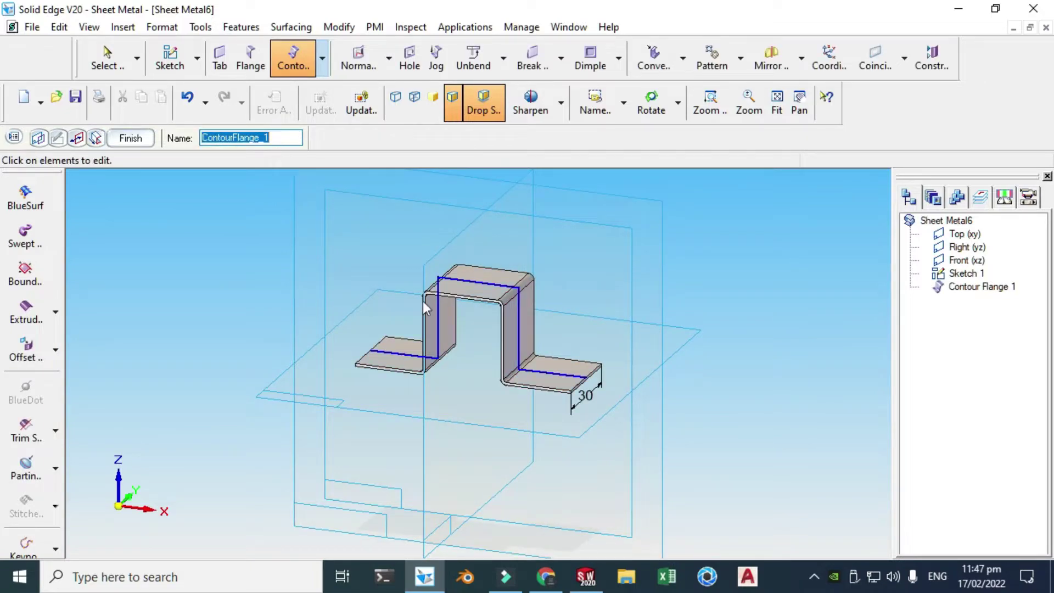
click(585, 402)
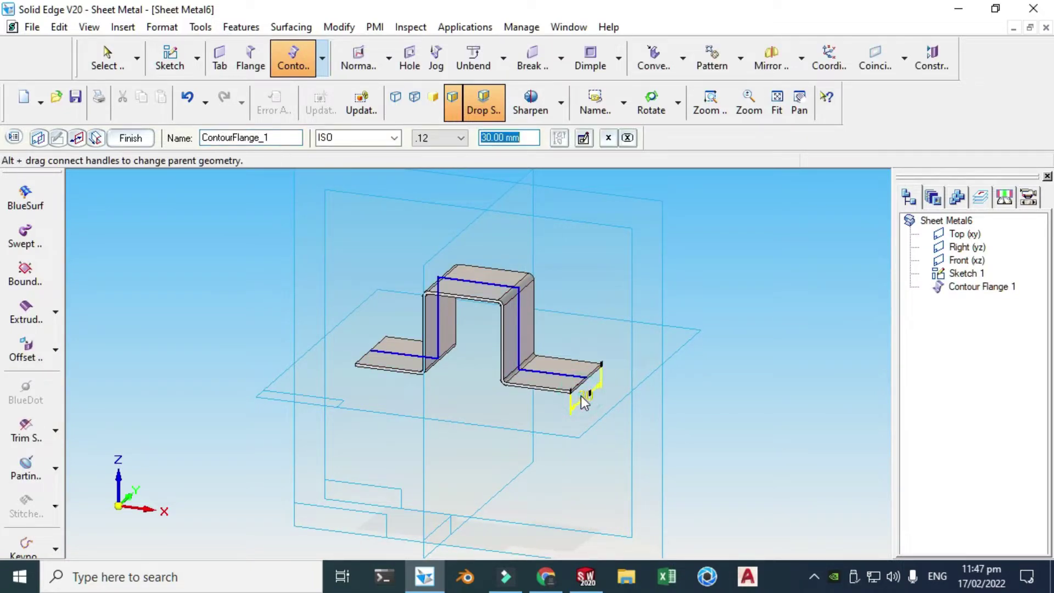
text(40)
key(Return)
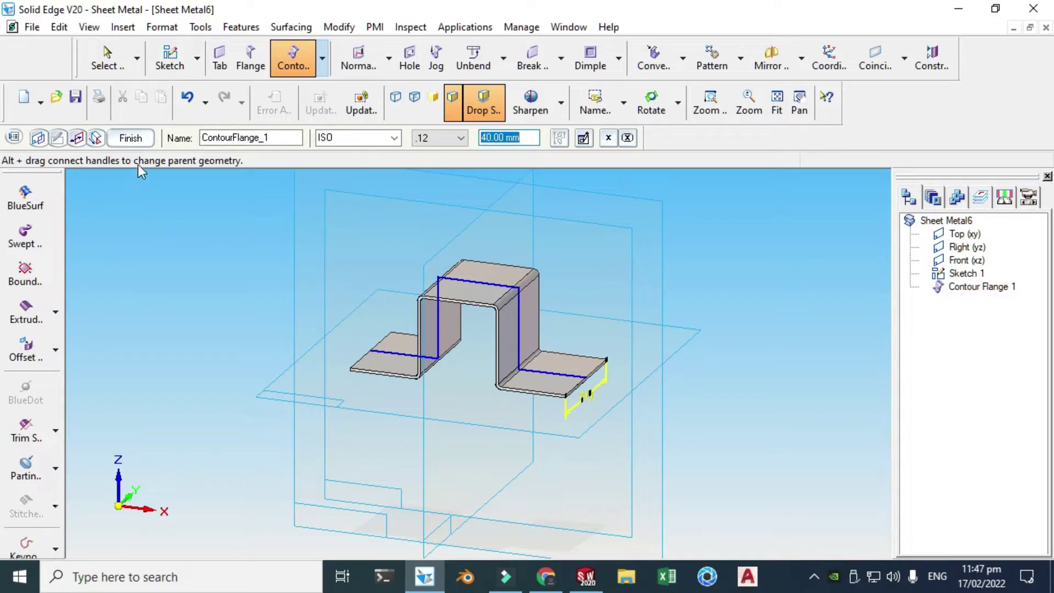
click(130, 138)
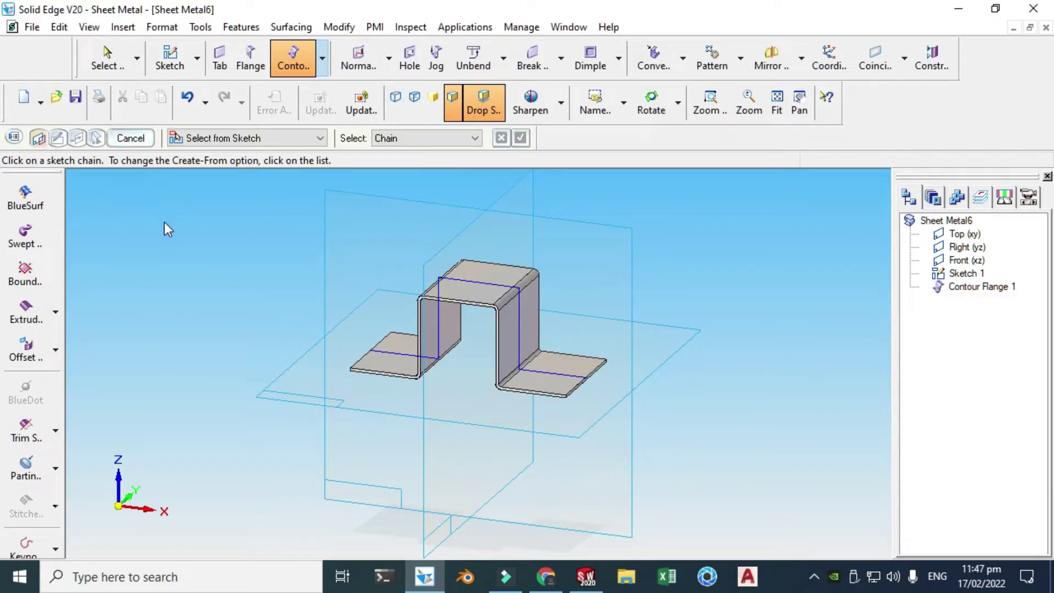
Replace the default bend radius with 1.5 mm, then exit the contour flange command.
click(14, 138)
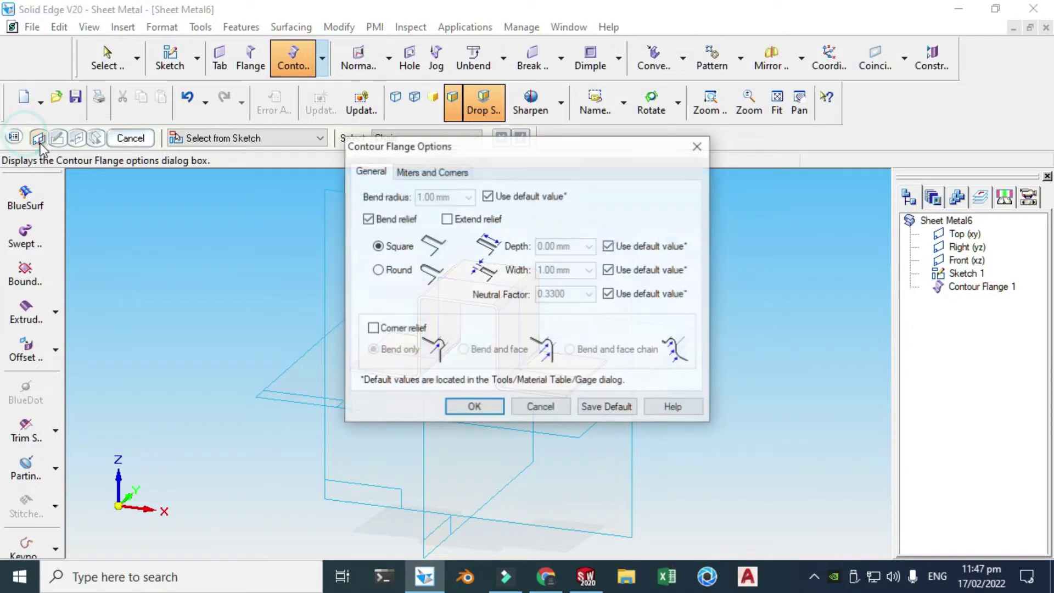
click(488, 196)
double_click(434, 197)
text(1.5)
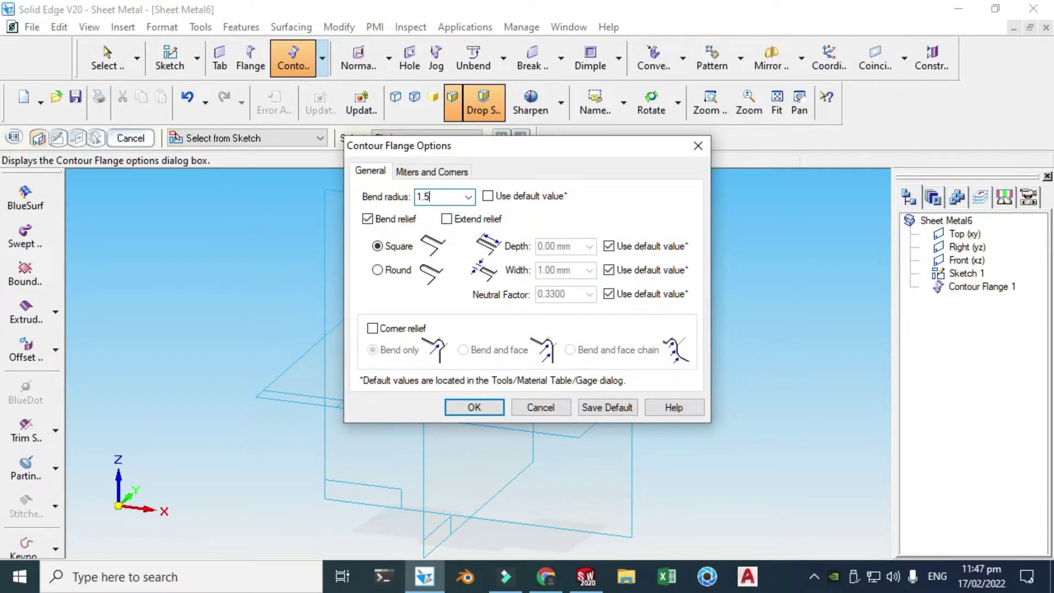
key(Return)
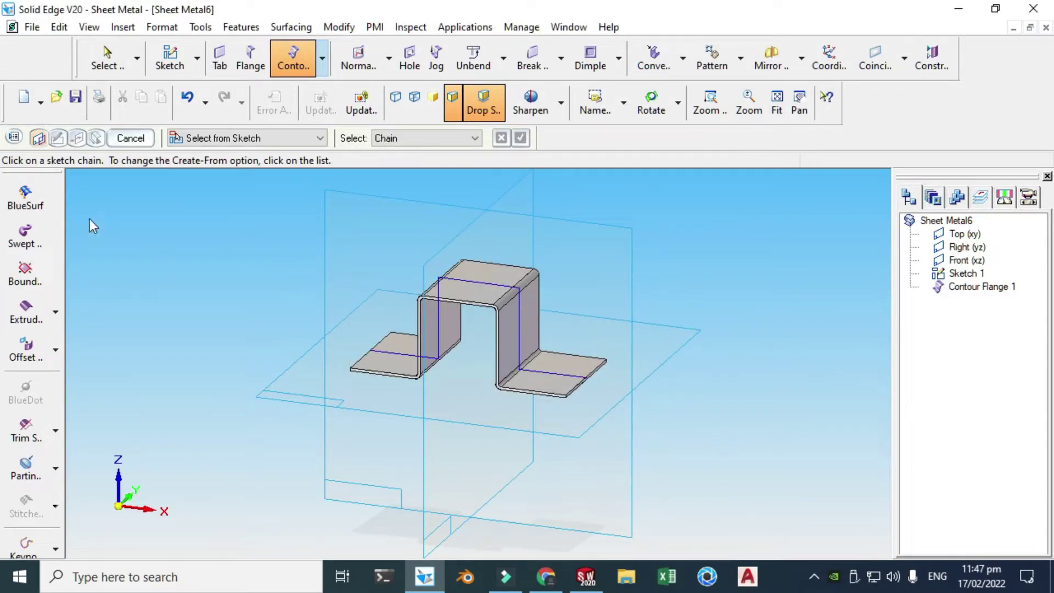
click(144, 141)
click(463, 298)
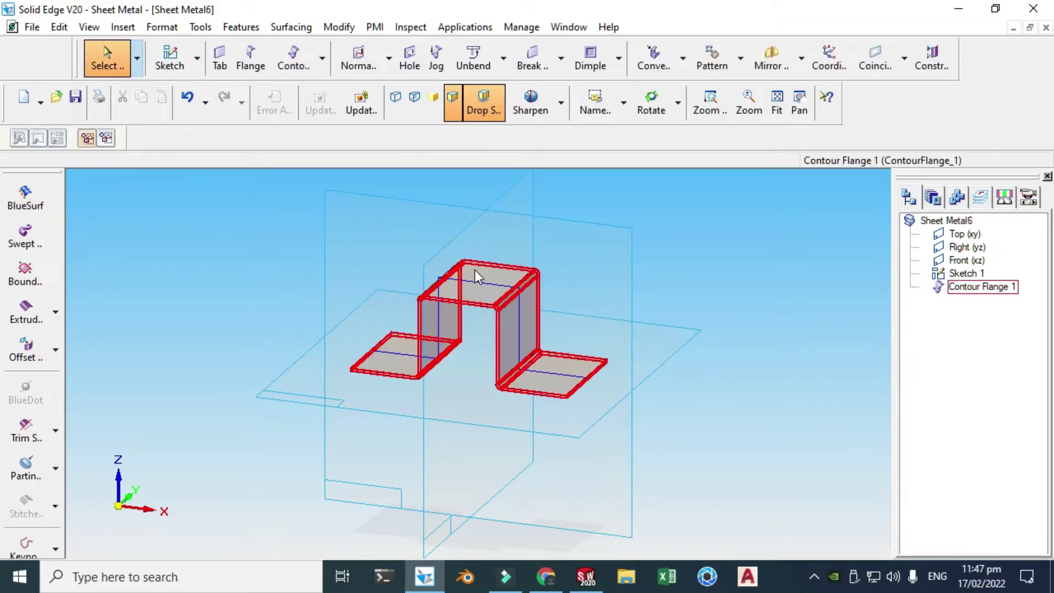
scroll(476, 271, up, 2)
Pick the Front and Right reference planes and start Unbend with the top face fixed.
click(300, 353)
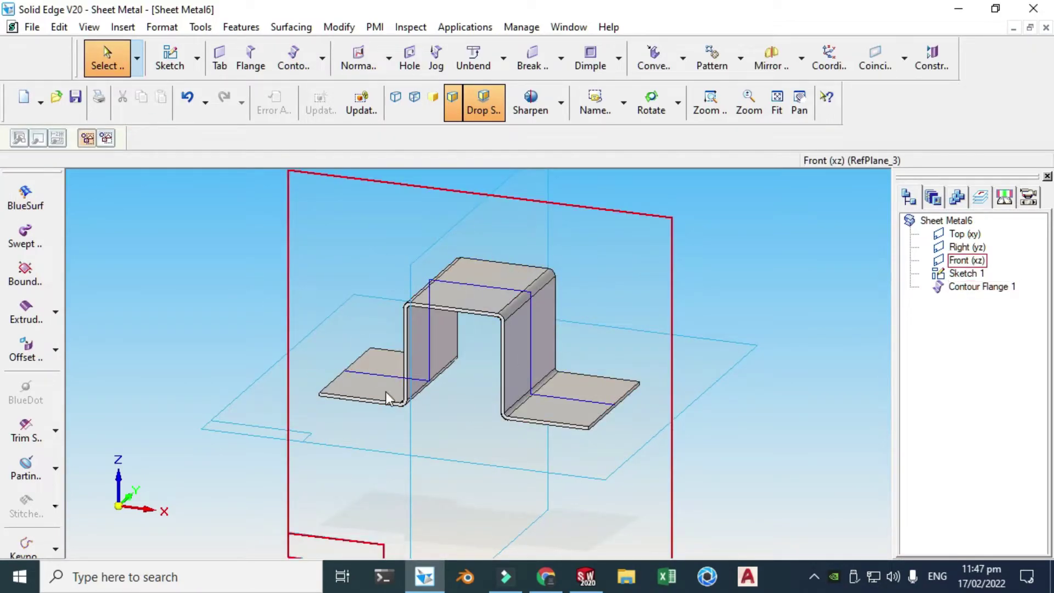
click(462, 217)
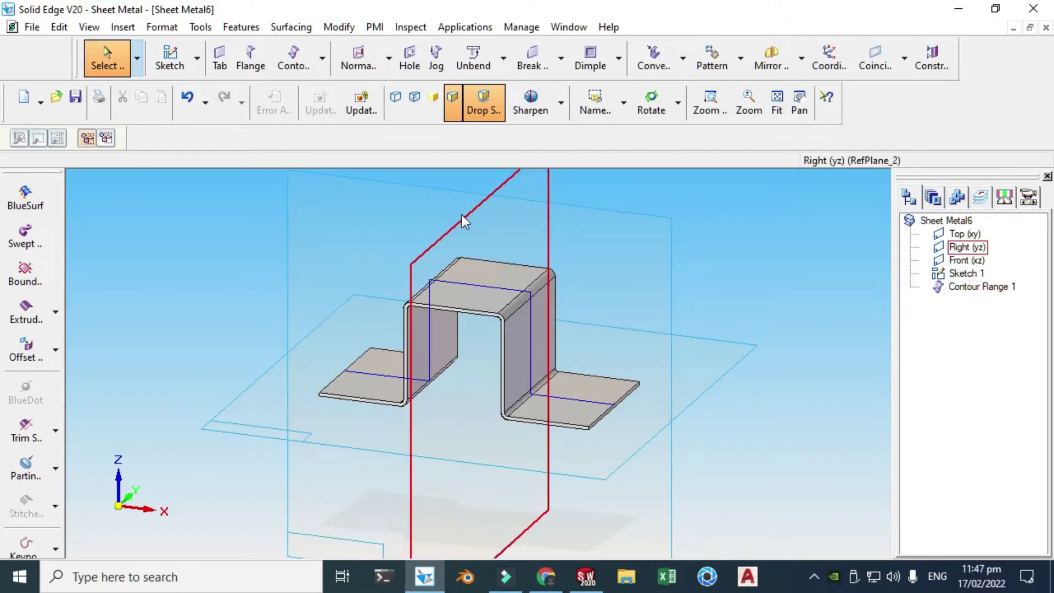
click(504, 57)
click(501, 106)
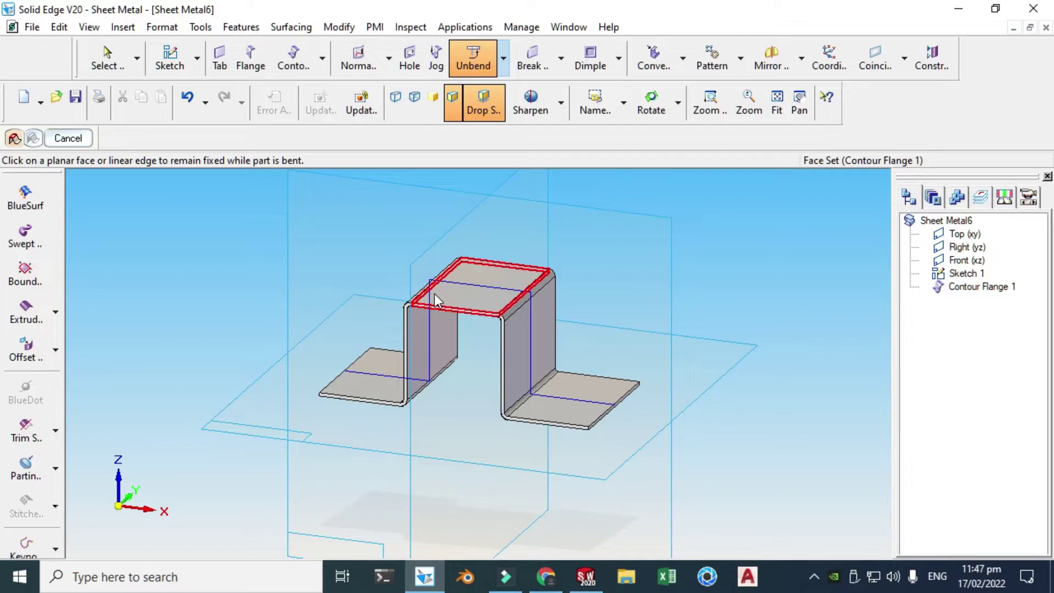
click(434, 294)
Select all four bends, preview and commit the unbend into a flat strip.
click(176, 141)
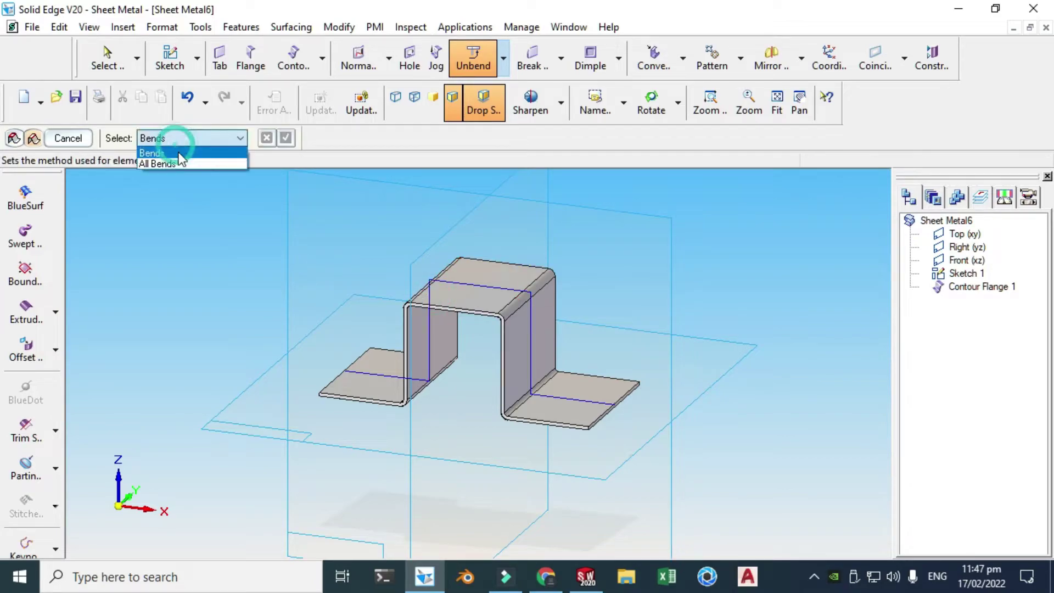
click(180, 162)
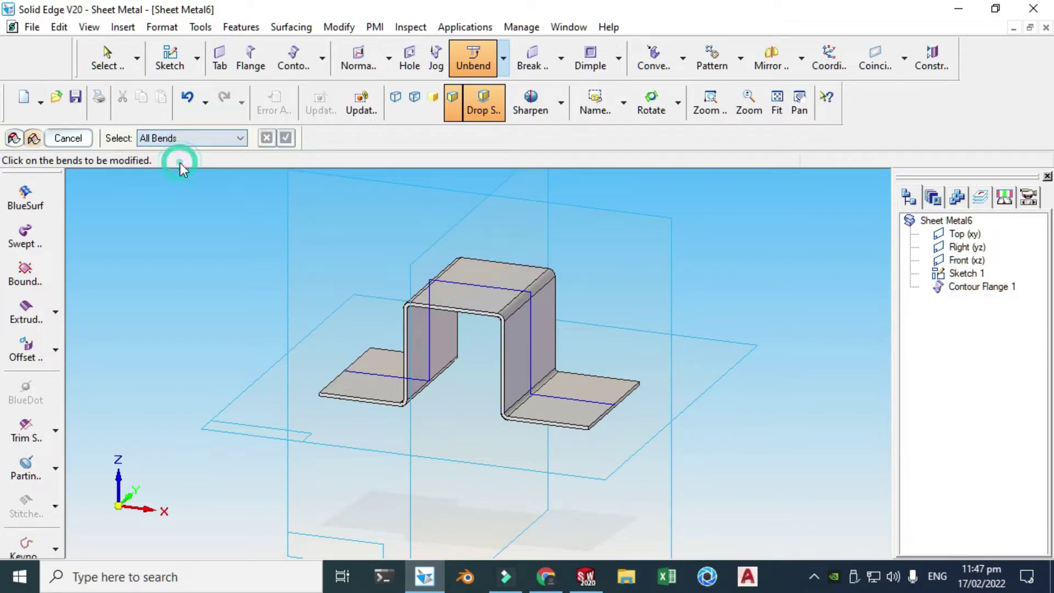
click(414, 301)
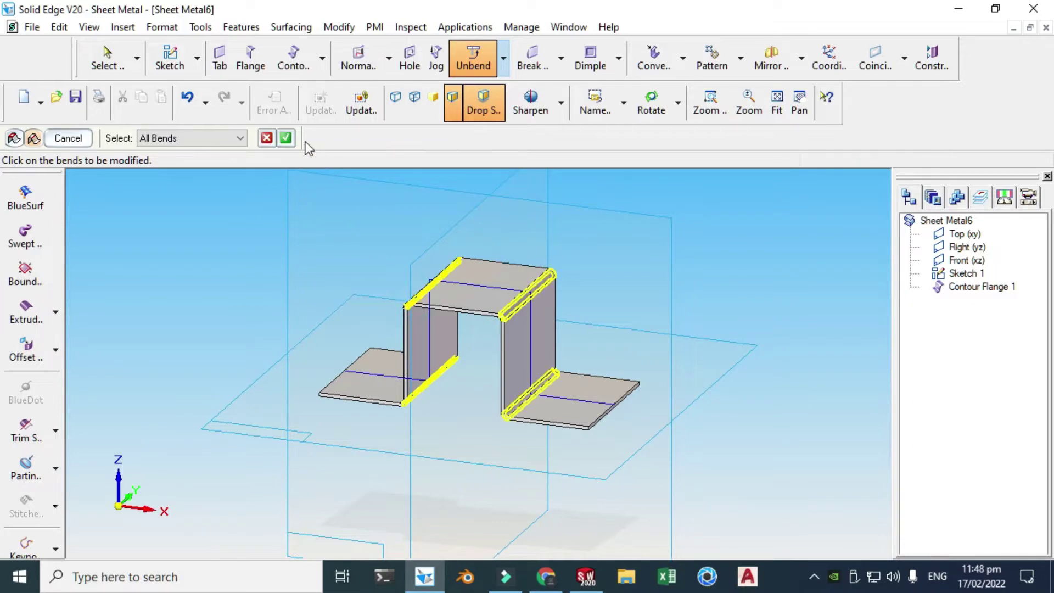
click(285, 138)
click(69, 138)
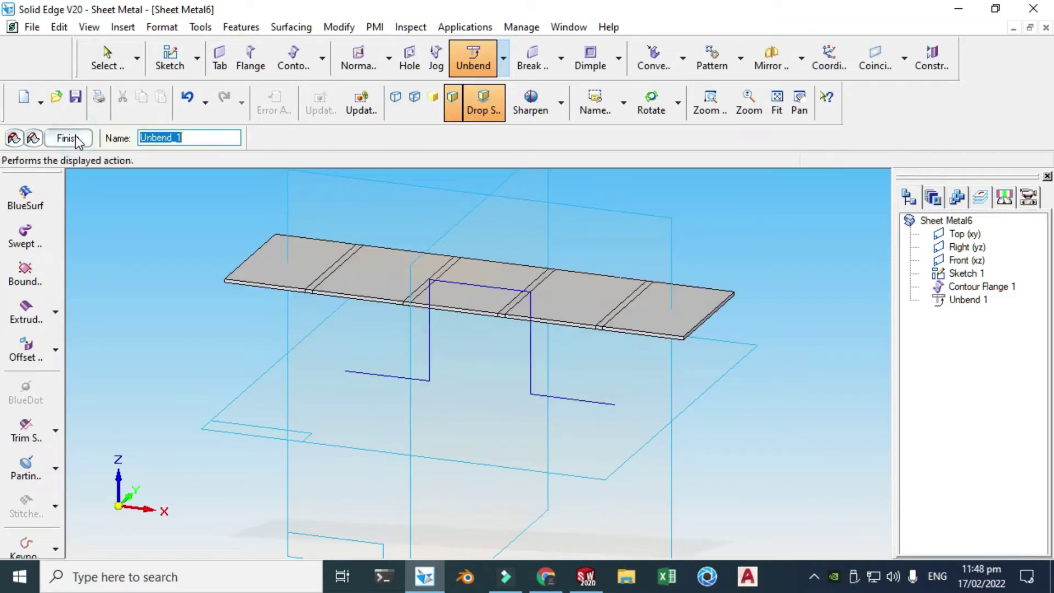
click(71, 138)
scroll(365, 190, up, 1)
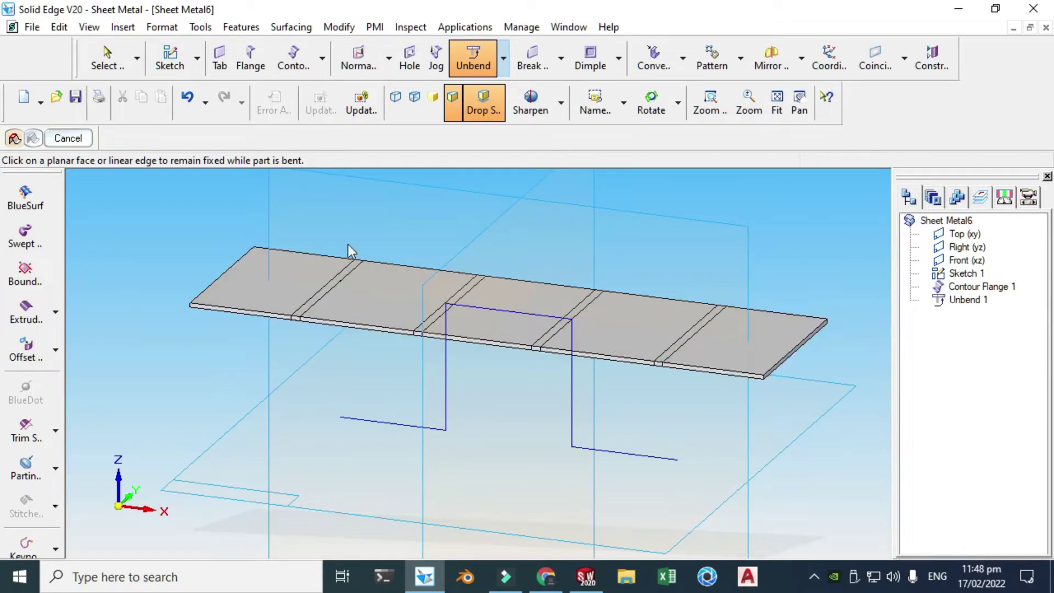
click(68, 138)
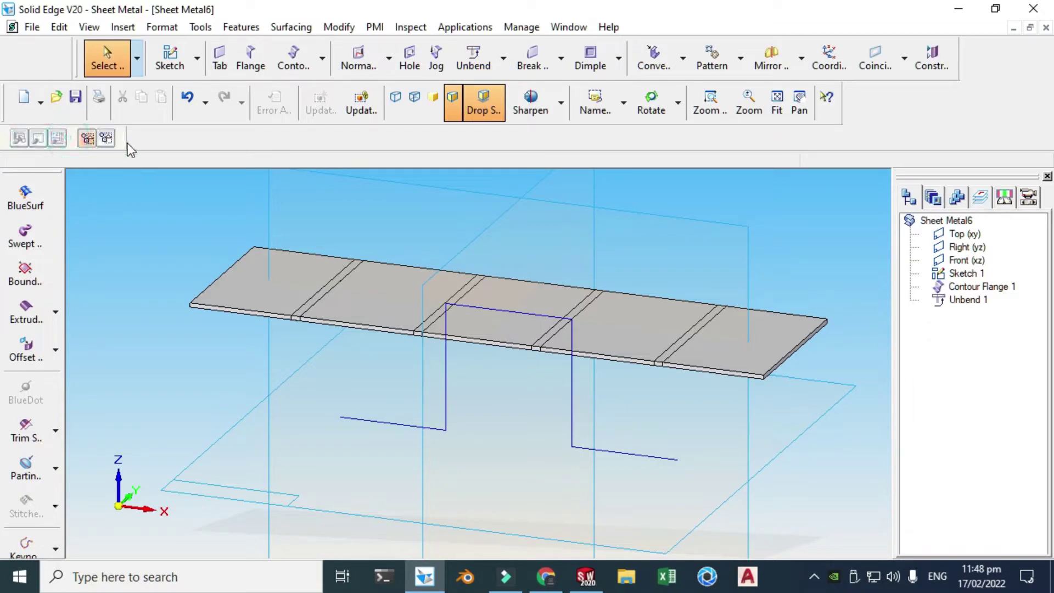
Start a new sketch on the flat plate's face.
click(193, 66)
click(188, 87)
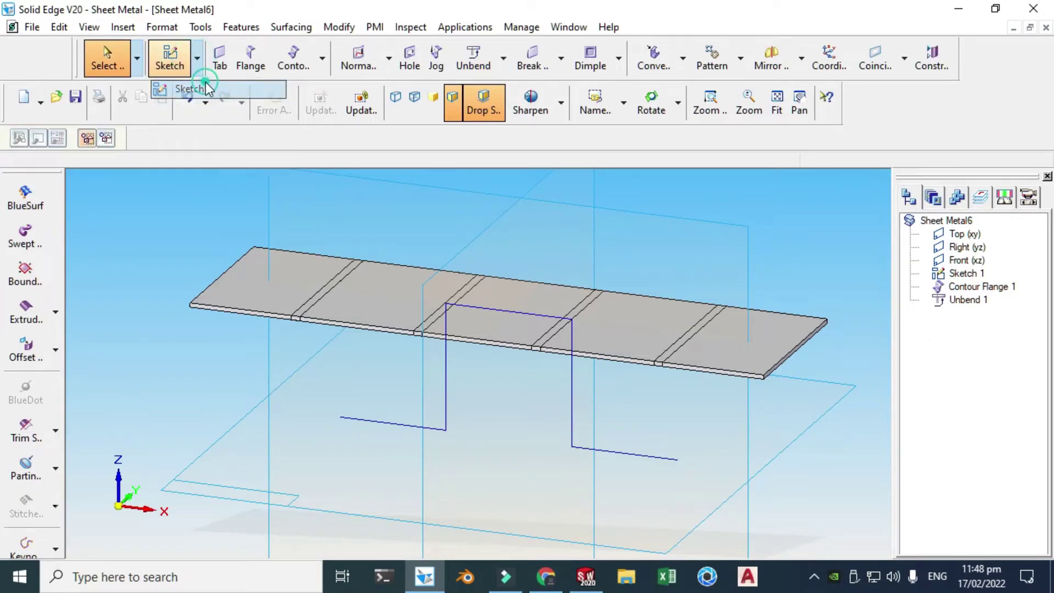
click(258, 285)
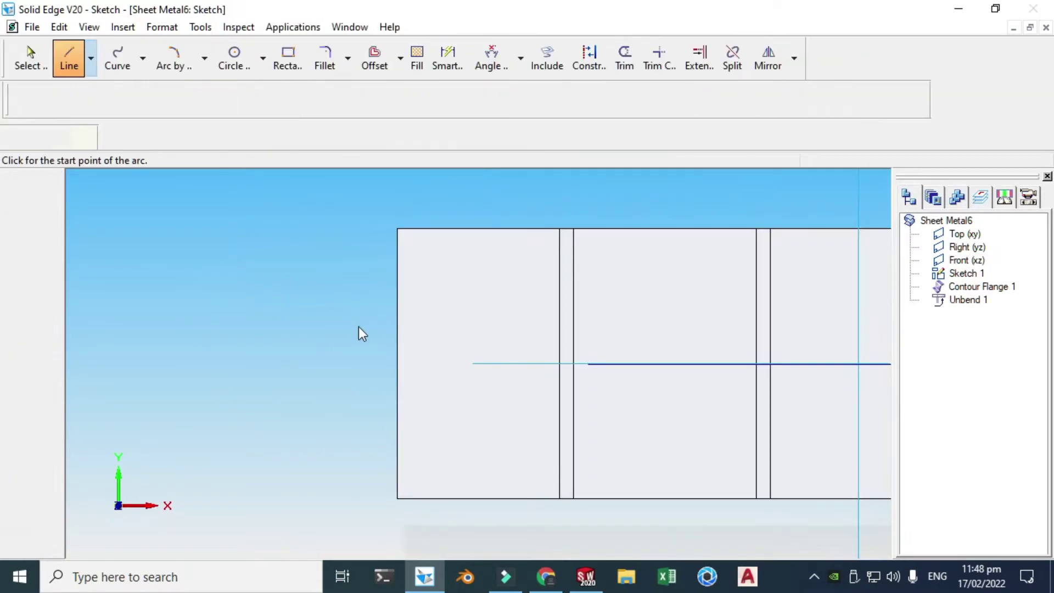
Draw a 28.03 mm circle by center, centred on the centre line near the left end.
click(263, 57)
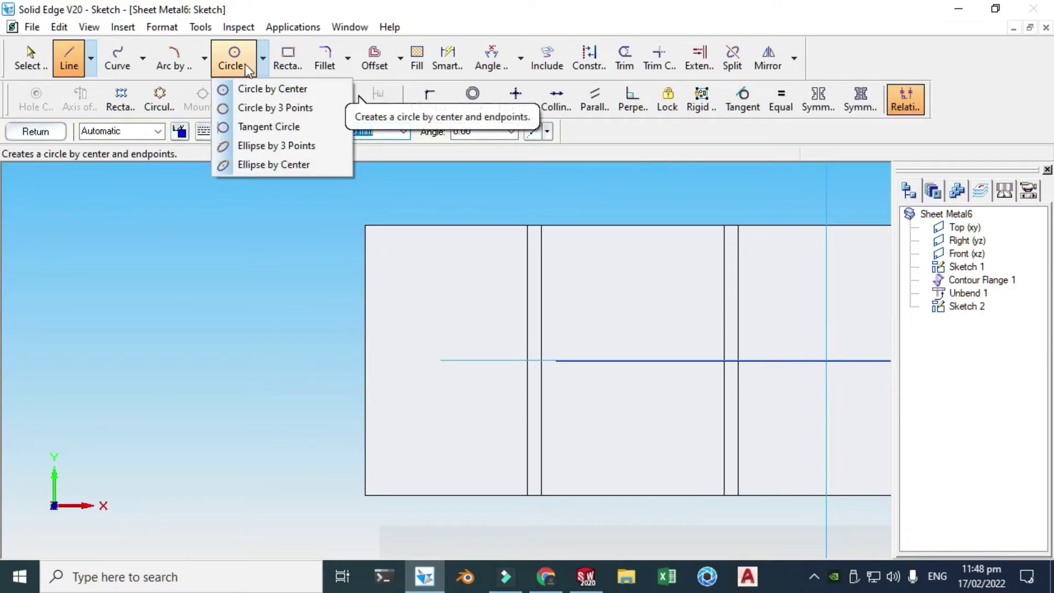
click(272, 88)
click(492, 360)
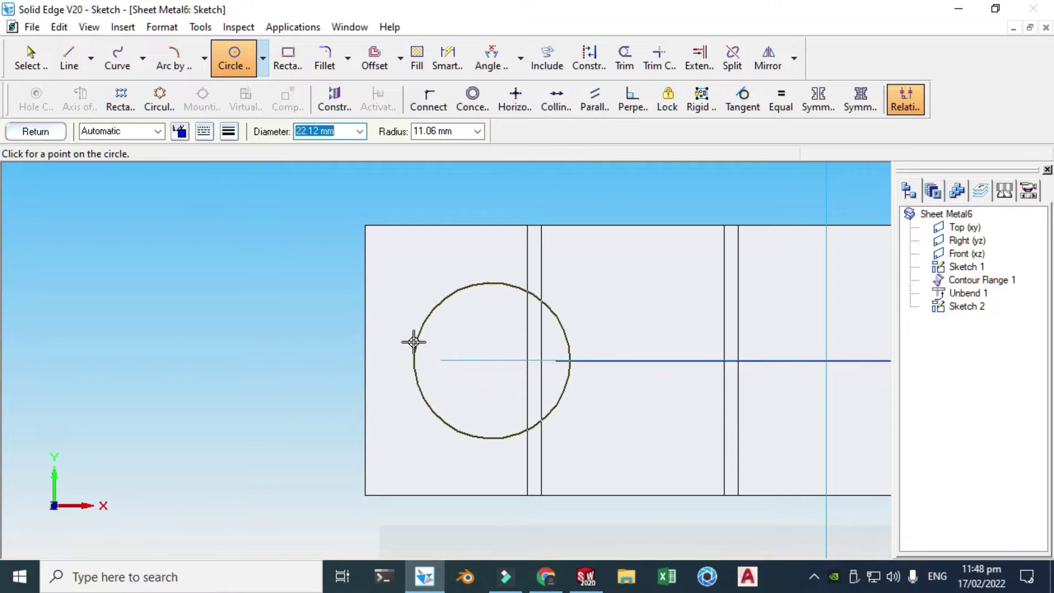
click(399, 339)
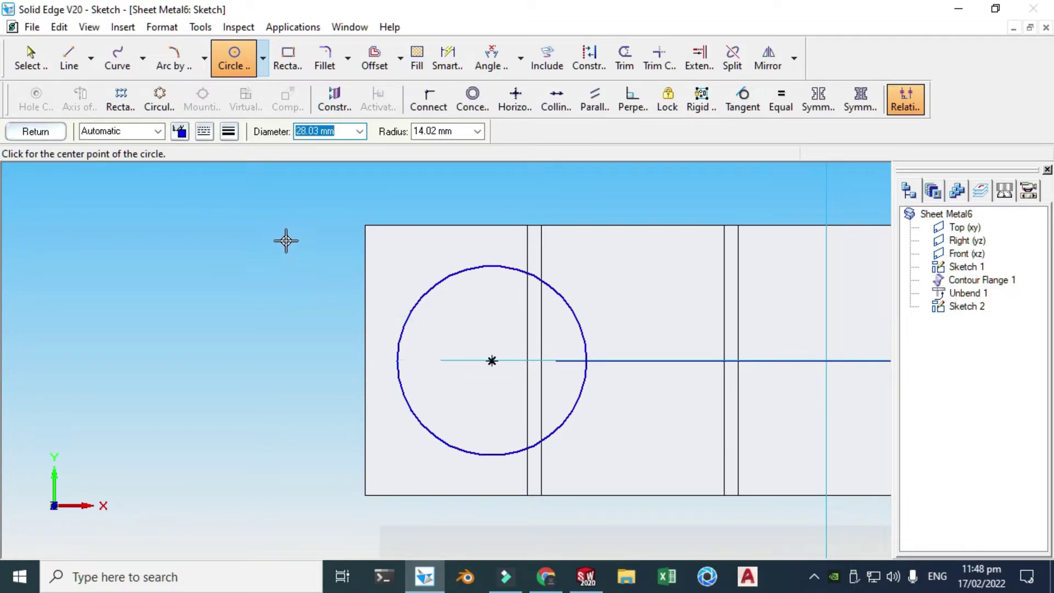
key(Escape)
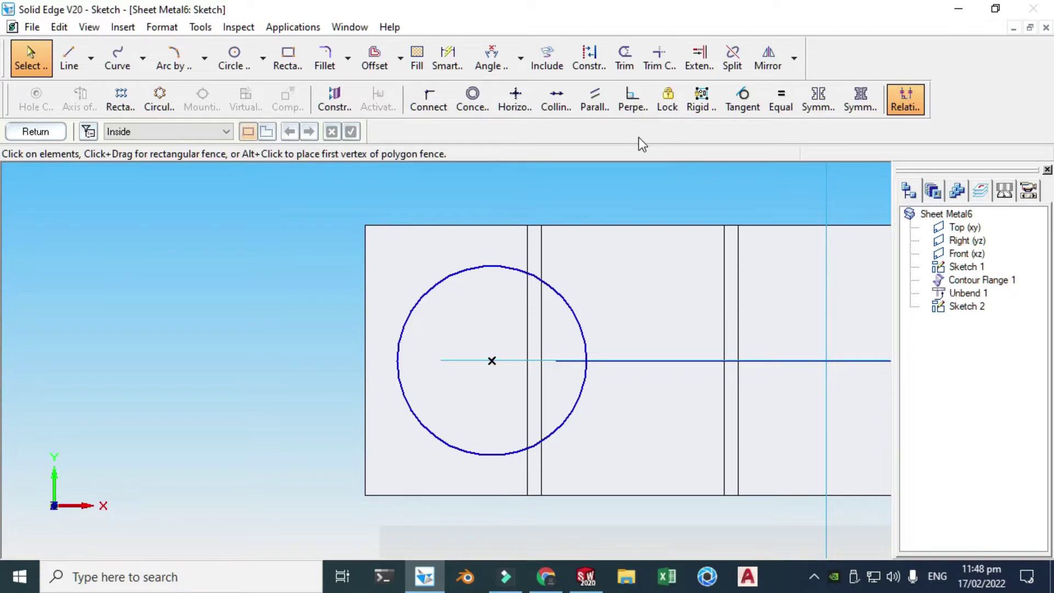
Make the circle tangent to the plate's top, left and bottom edges.
click(746, 103)
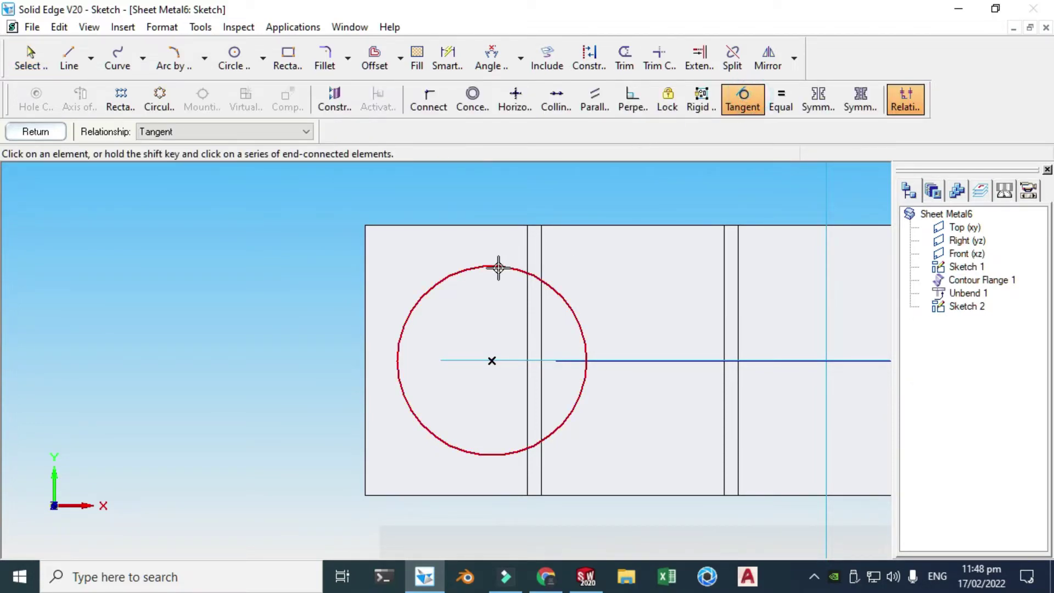
click(473, 226)
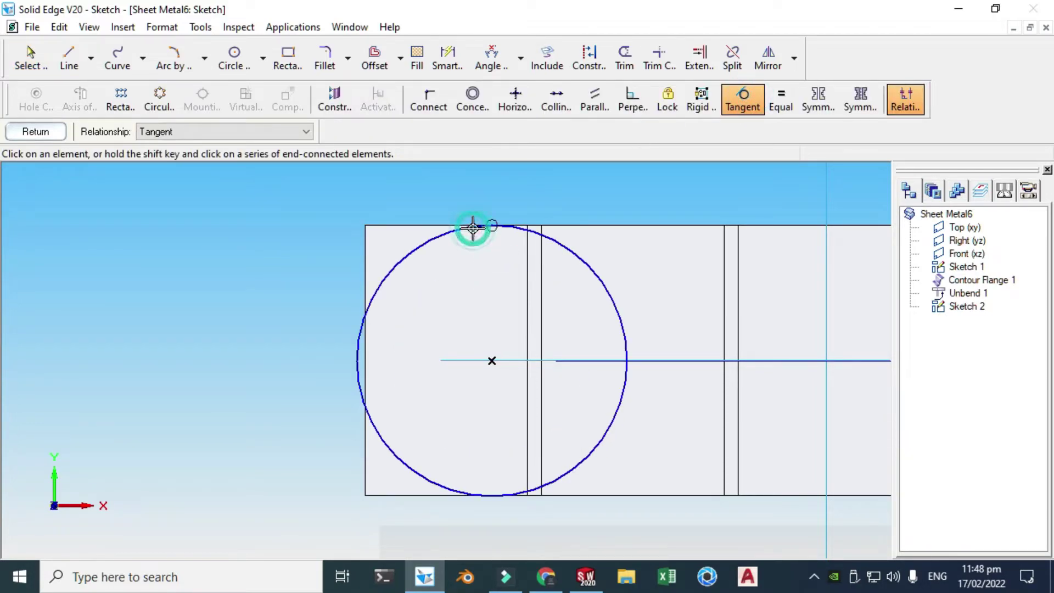
click(381, 282)
click(368, 270)
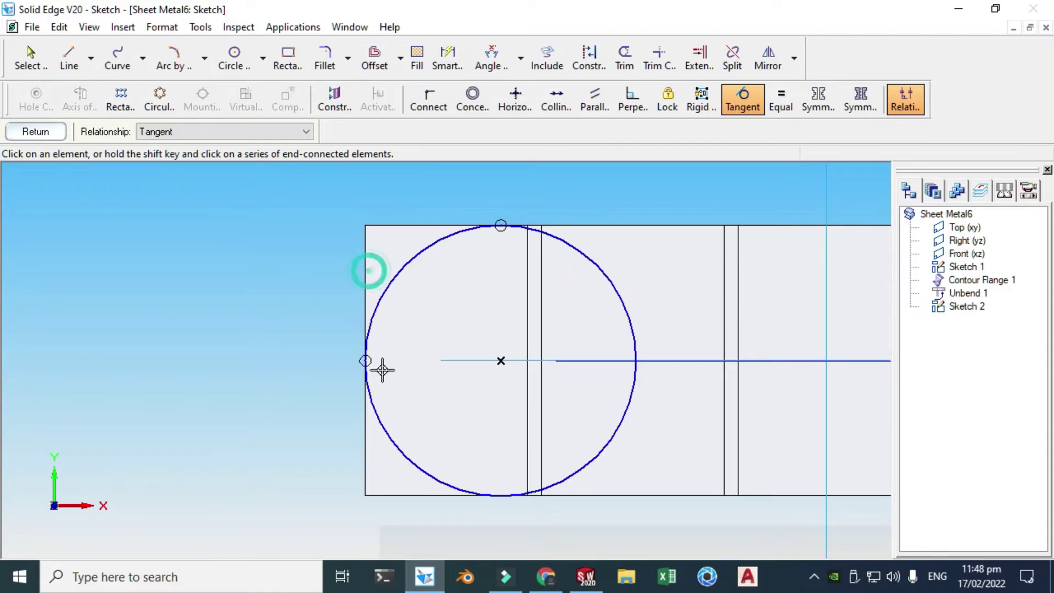
click(390, 446)
click(395, 494)
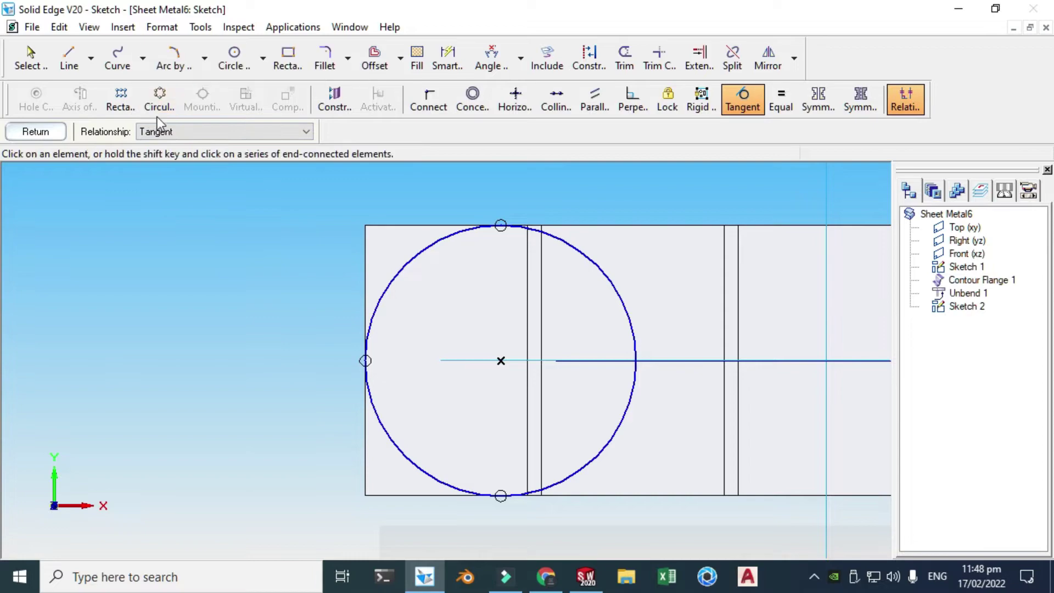
Draw a vertical line from the circle's top point to its bottom point.
click(88, 89)
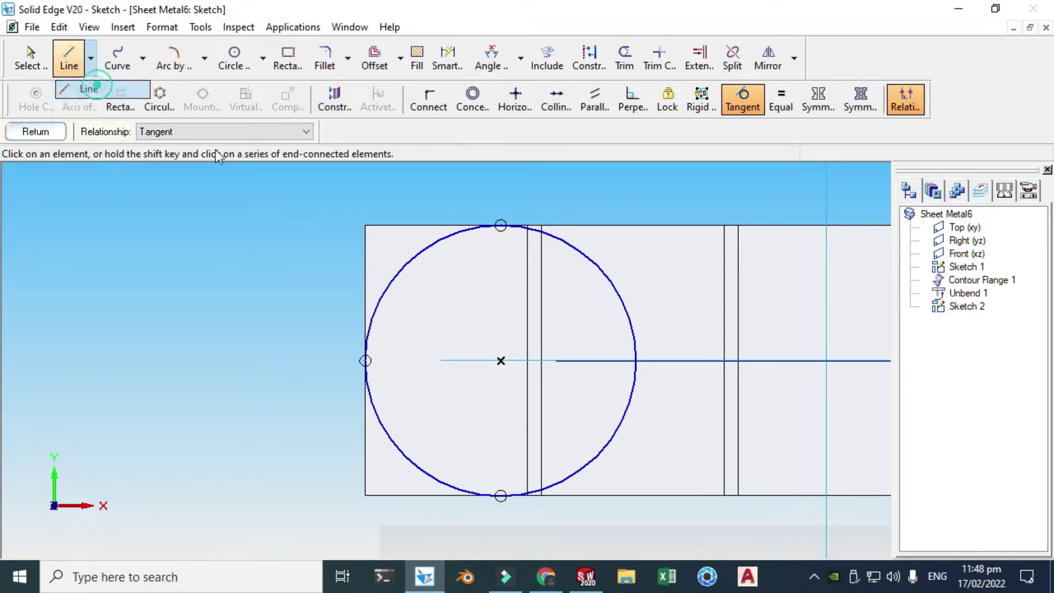
click(502, 225)
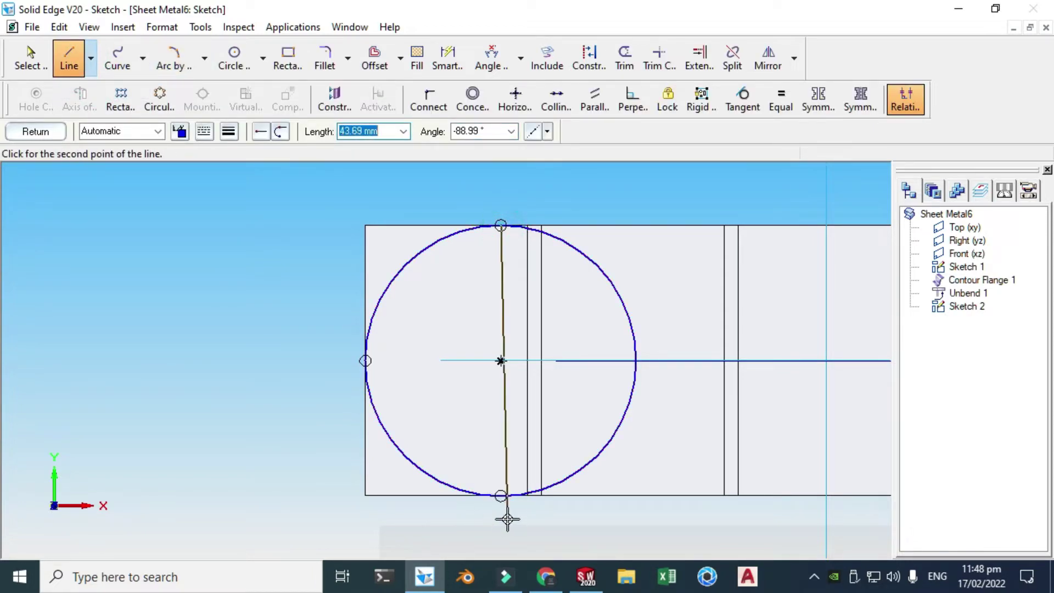
click(501, 496)
key(Escape)
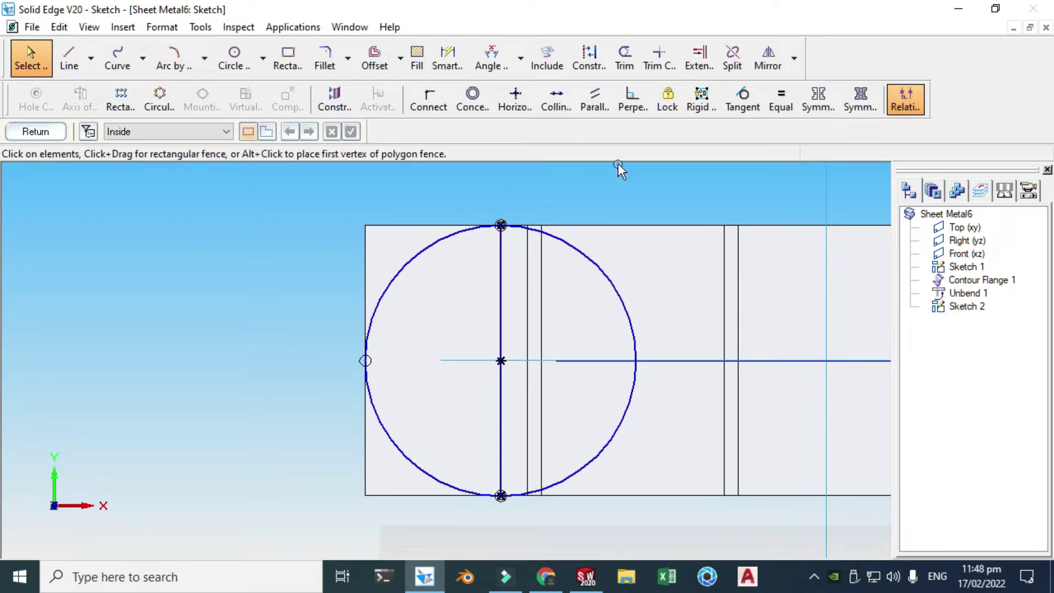
Trim away the circle's right half and the vertical line, leaving a left end arc.
click(625, 58)
mouse_move(637, 225)
mouse_down()
mouse_move(585, 282)
mouse_move(520, 278)
mouse_move(456, 296)
mouse_up()
scroll(455, 302, down, 3)
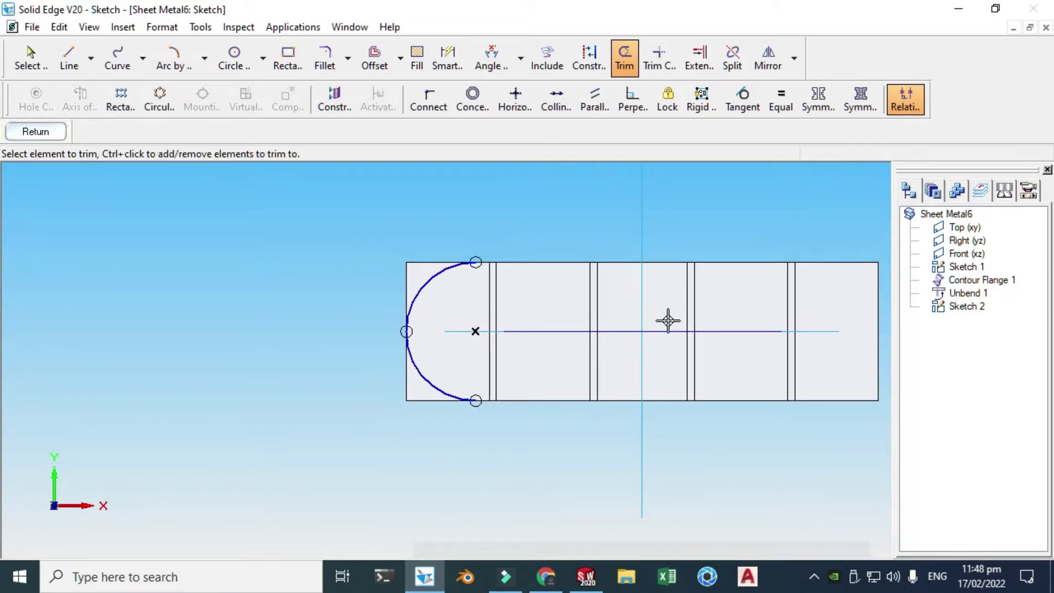
scroll(749, 320, down, 2)
scroll(770, 322, up, 2)
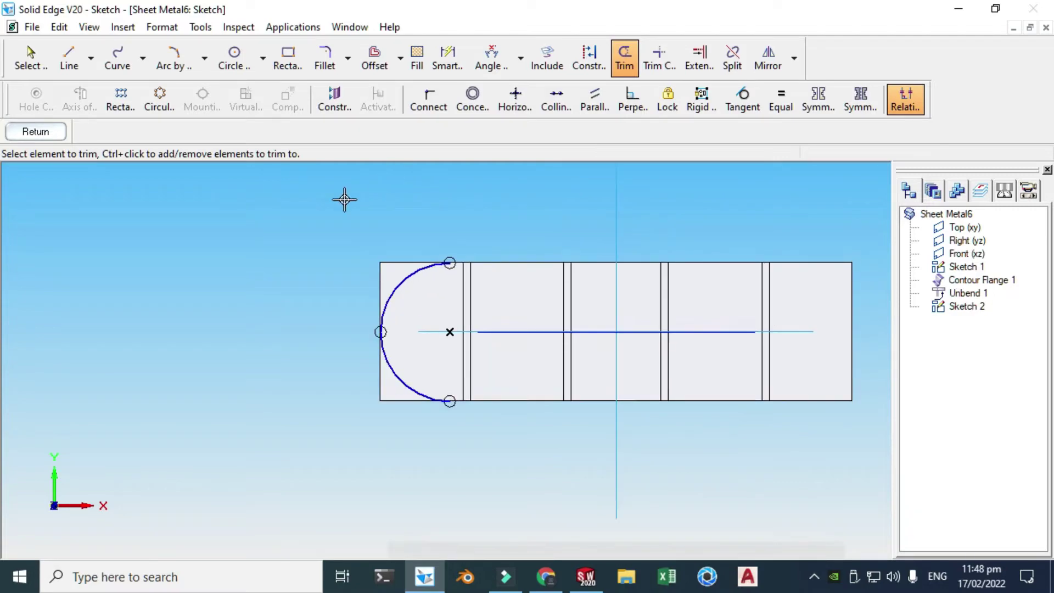
scroll(456, 261, up, 1)
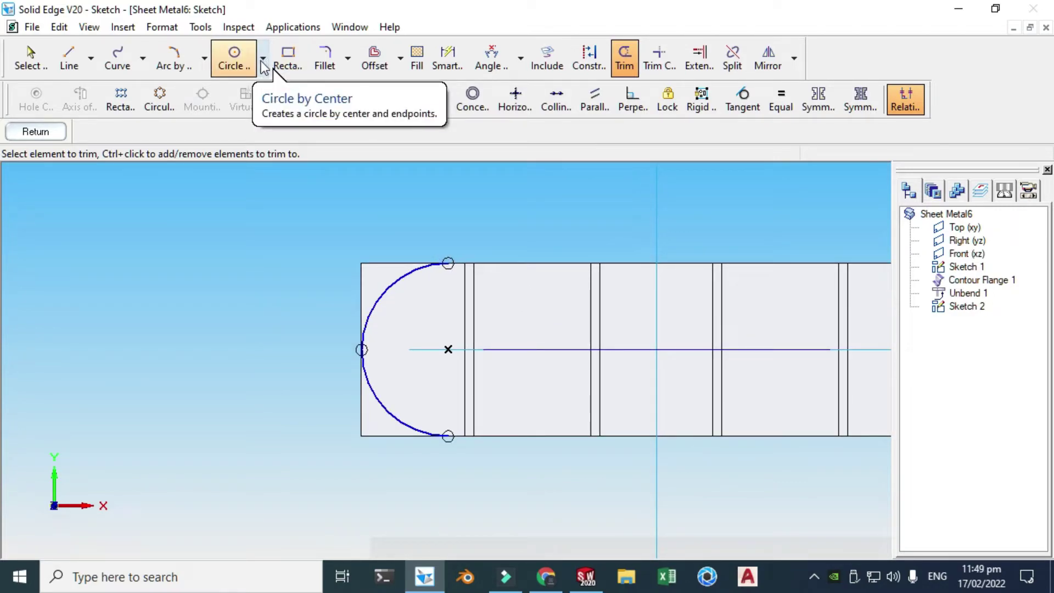
scroll(456, 246, down, 1)
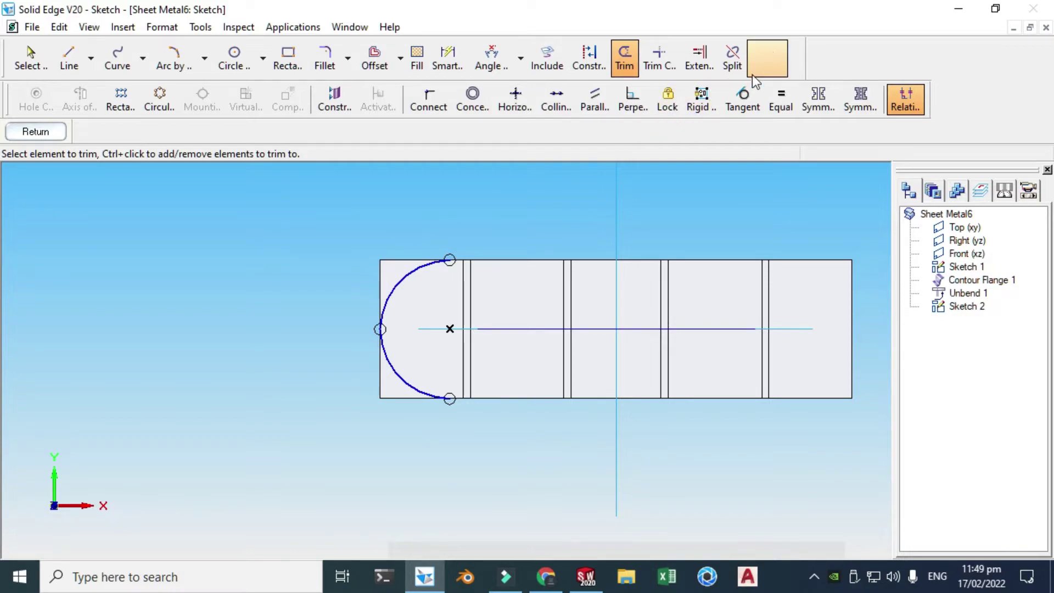
Mirror the left arc about the vertical centre axis onto the right end, then leave the sketch.
click(795, 58)
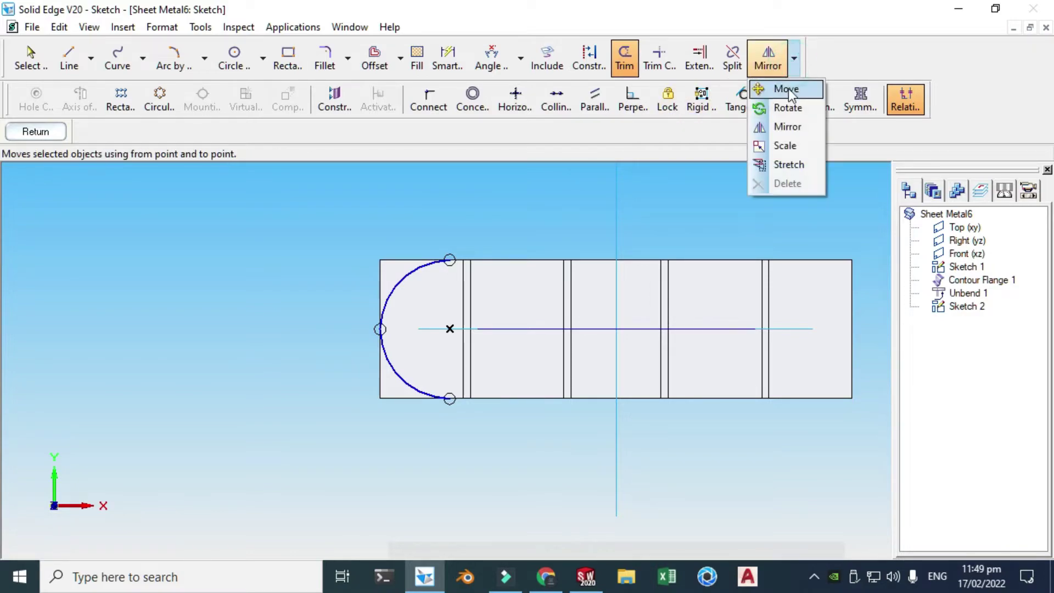
click(789, 126)
click(399, 284)
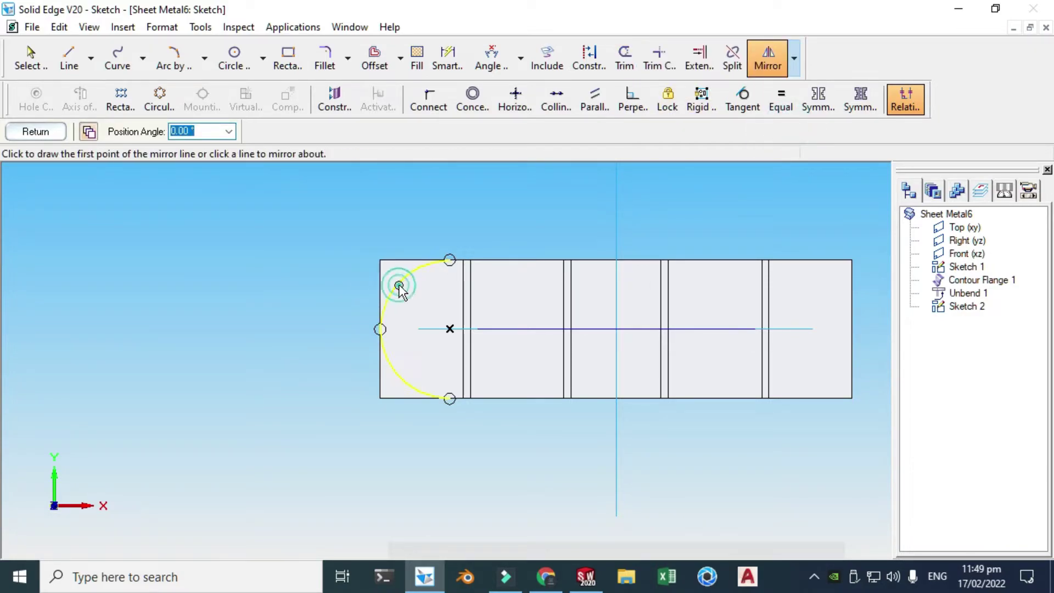
click(618, 212)
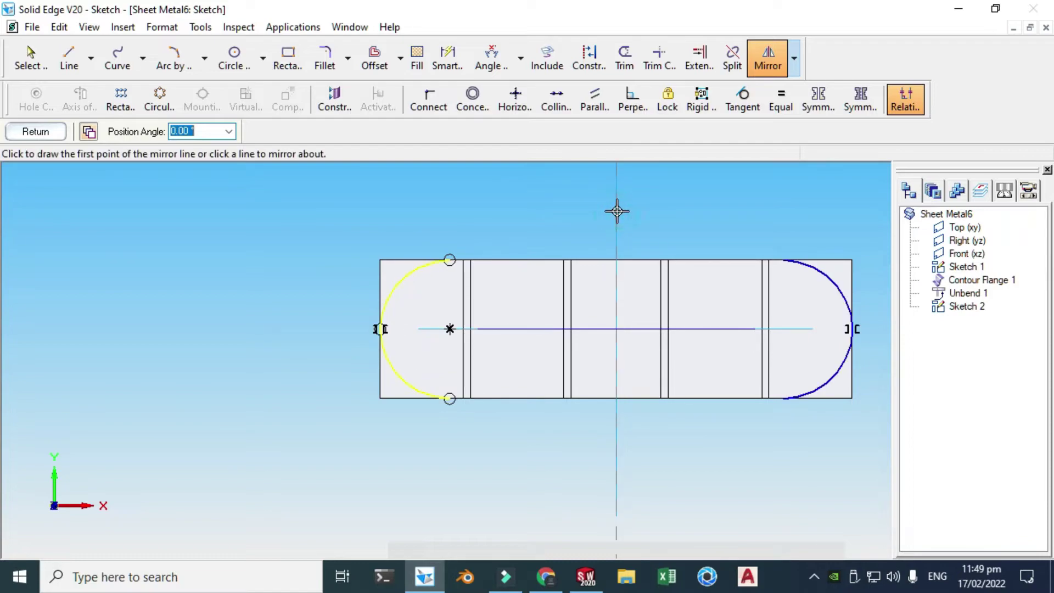
scroll(352, 250, down, 2)
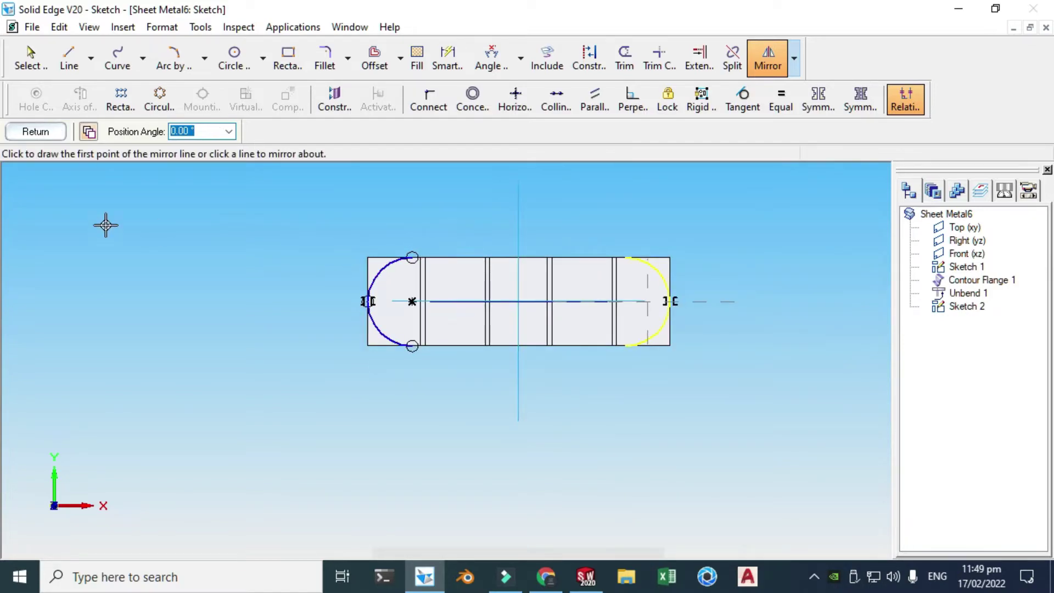
click(36, 132)
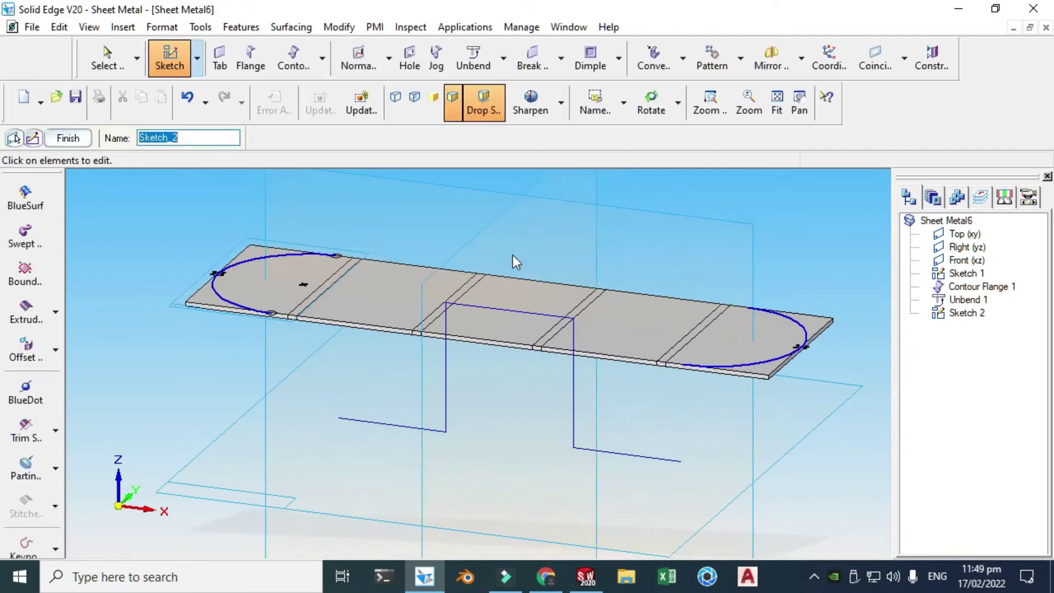
Finish Sketch 2 and cancel the prompt for a new sketch plane.
click(68, 138)
scroll(309, 278, down, 1)
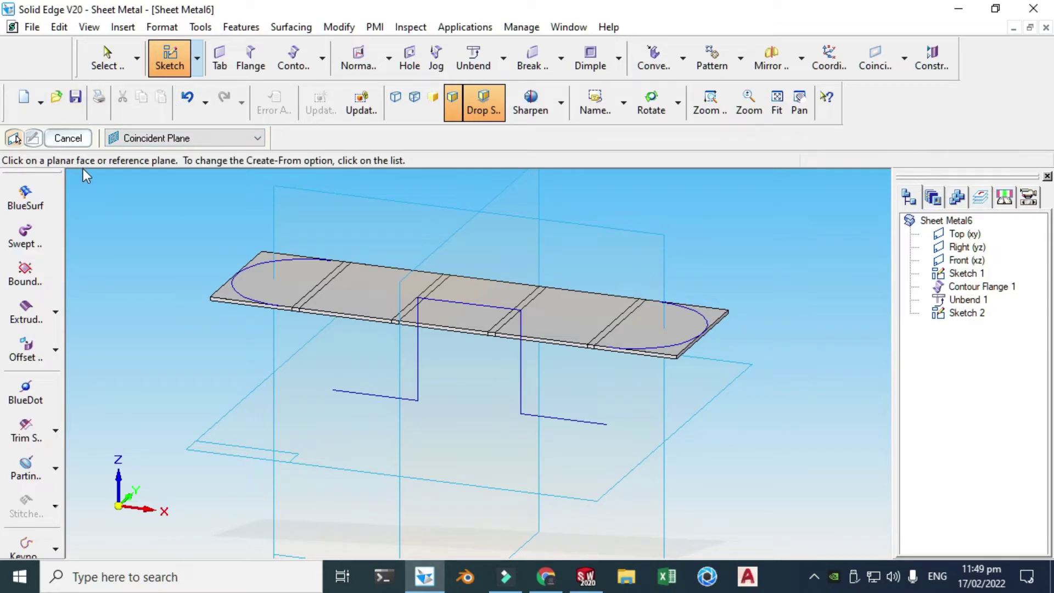
click(75, 138)
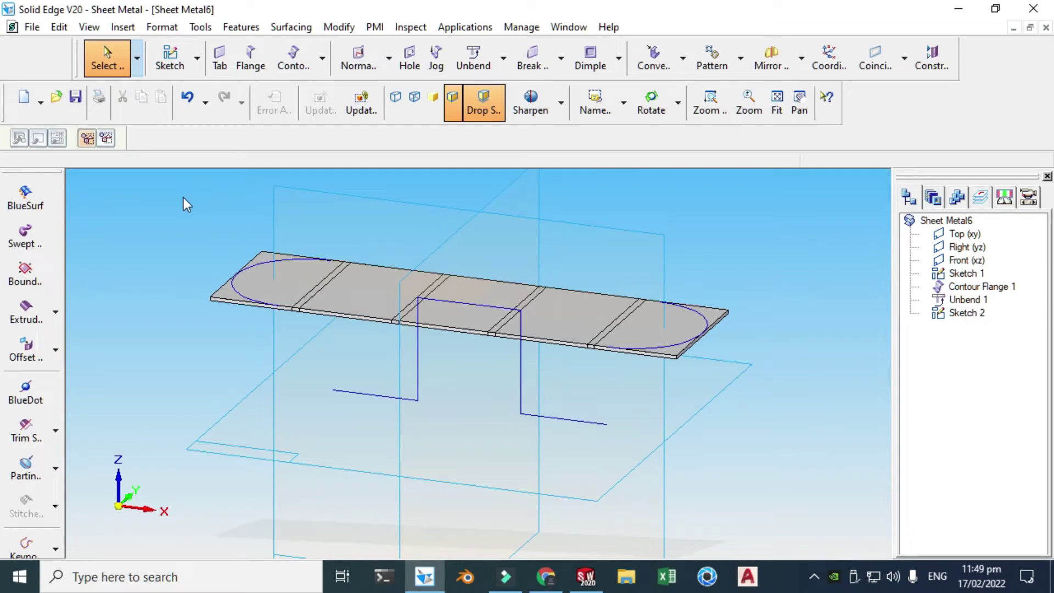
click(389, 57)
Create a normal cutout from the left arc, removing material outside it through the sheet.
click(386, 88)
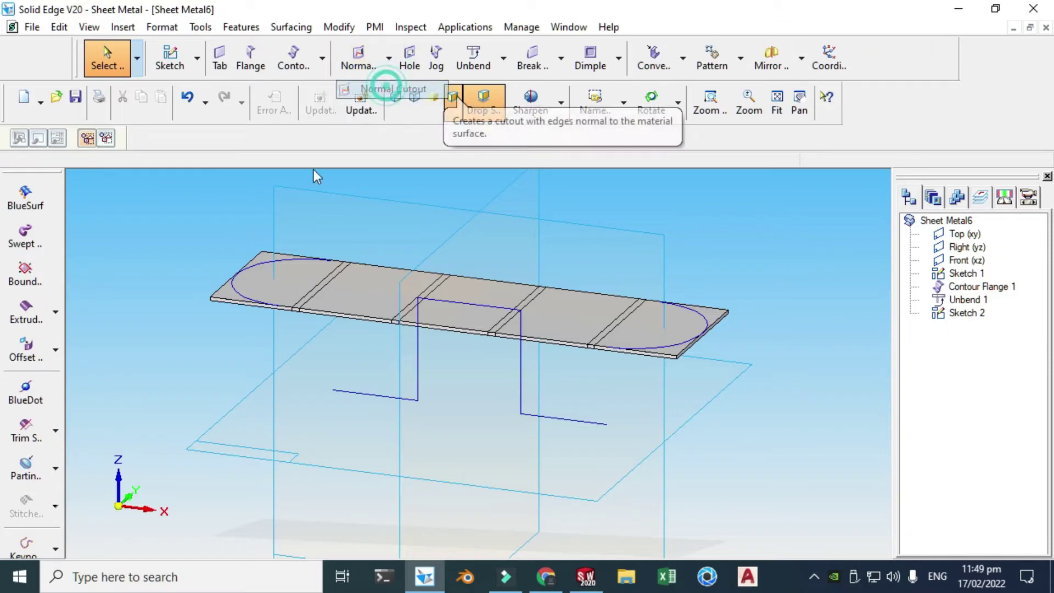
click(266, 263)
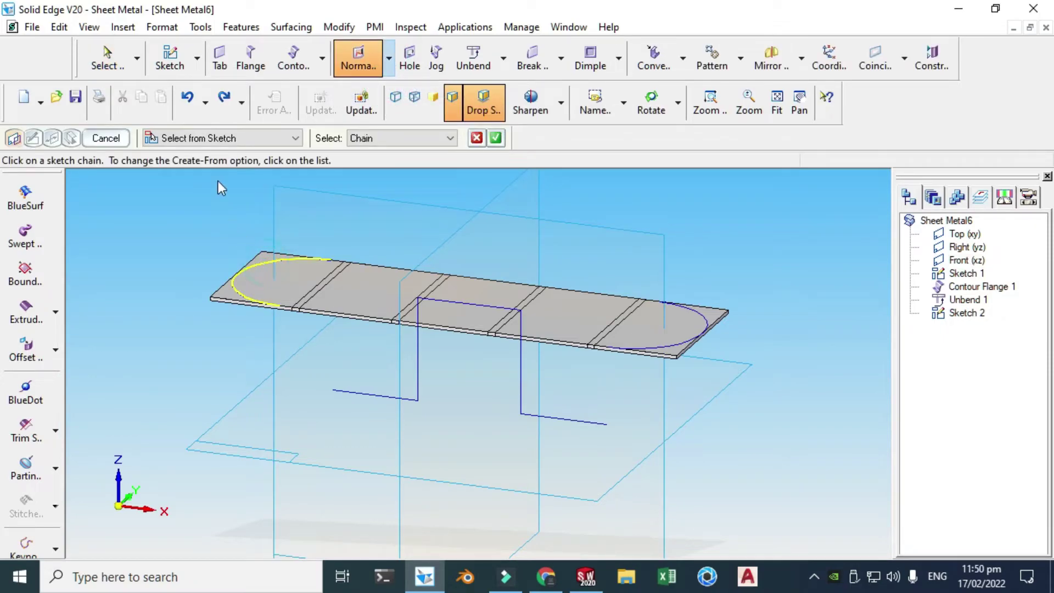
click(495, 138)
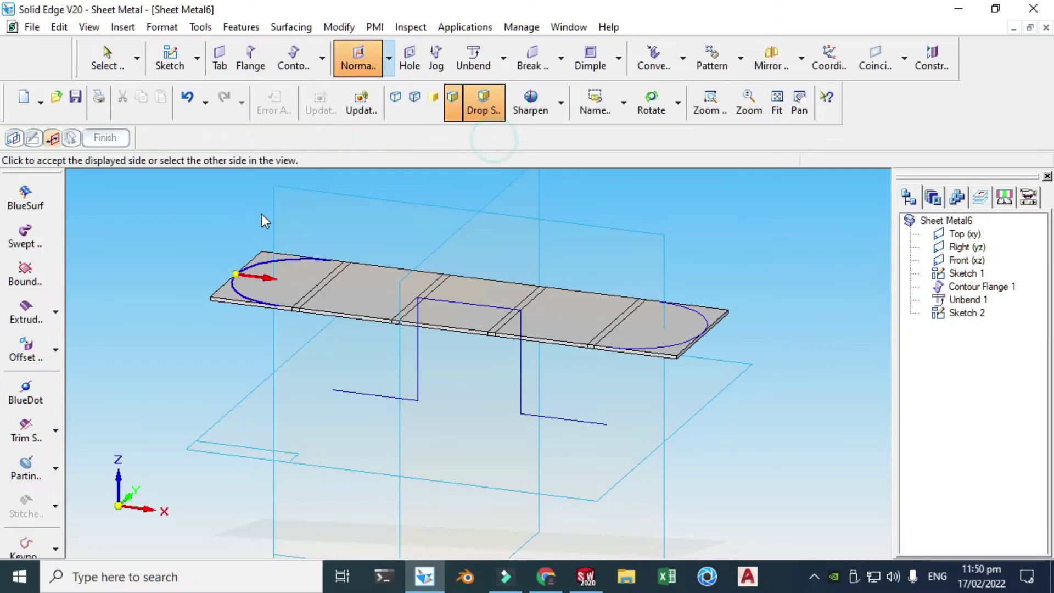
click(254, 214)
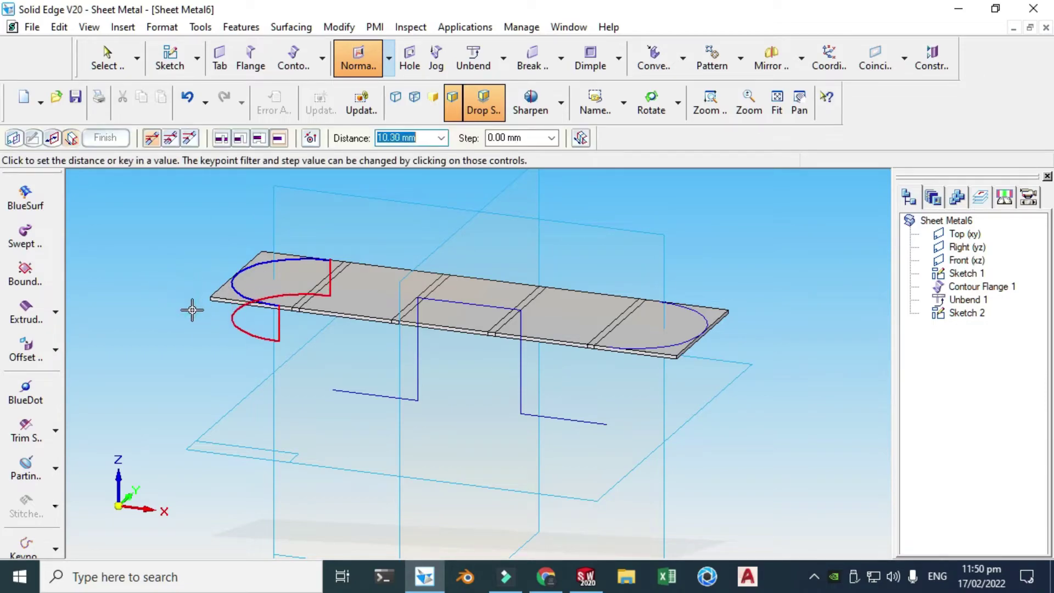
click(193, 310)
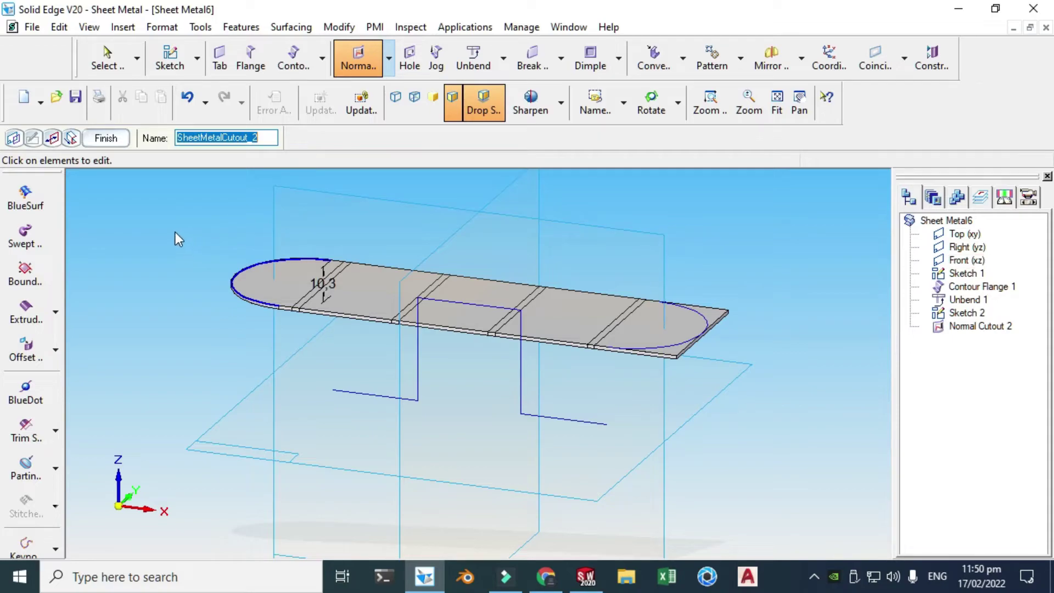
click(110, 139)
scroll(699, 308, up, 1)
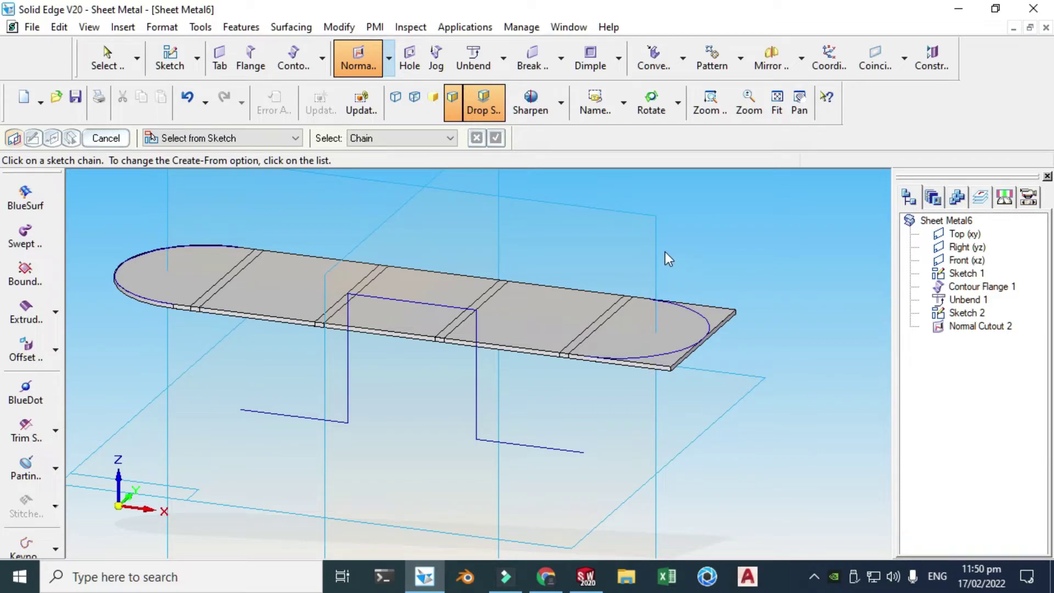
Add a second normal cutout from the right arc, removing material outside it through the sheet.
click(125, 139)
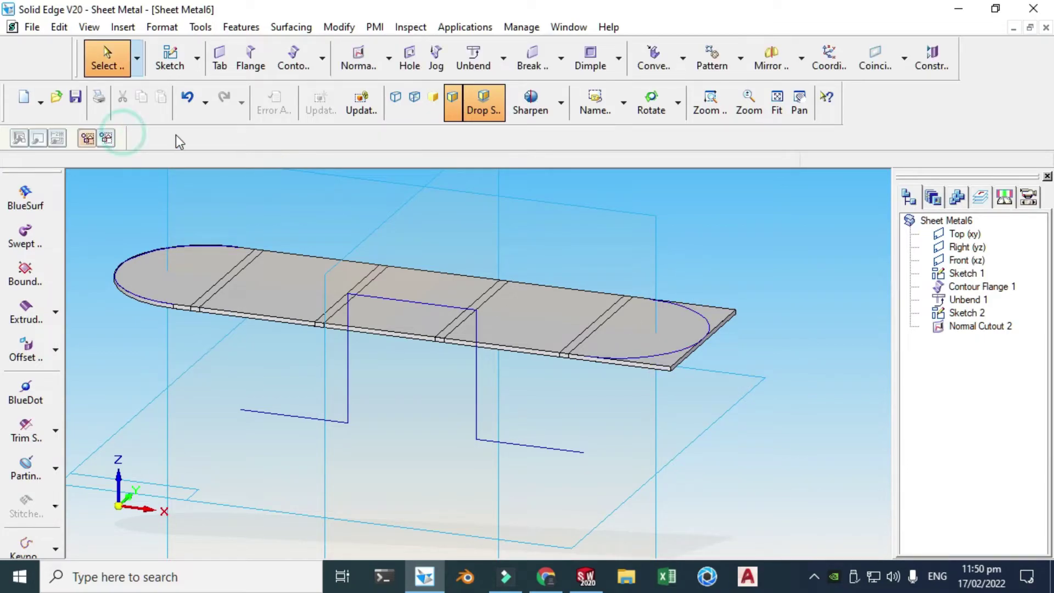
click(389, 57)
click(404, 85)
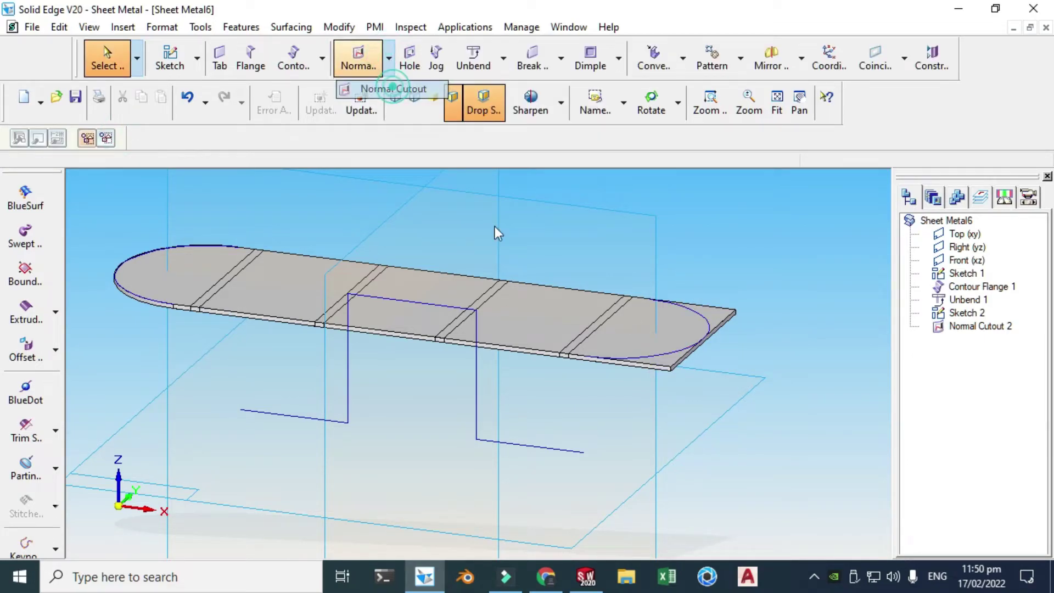
click(638, 357)
click(495, 138)
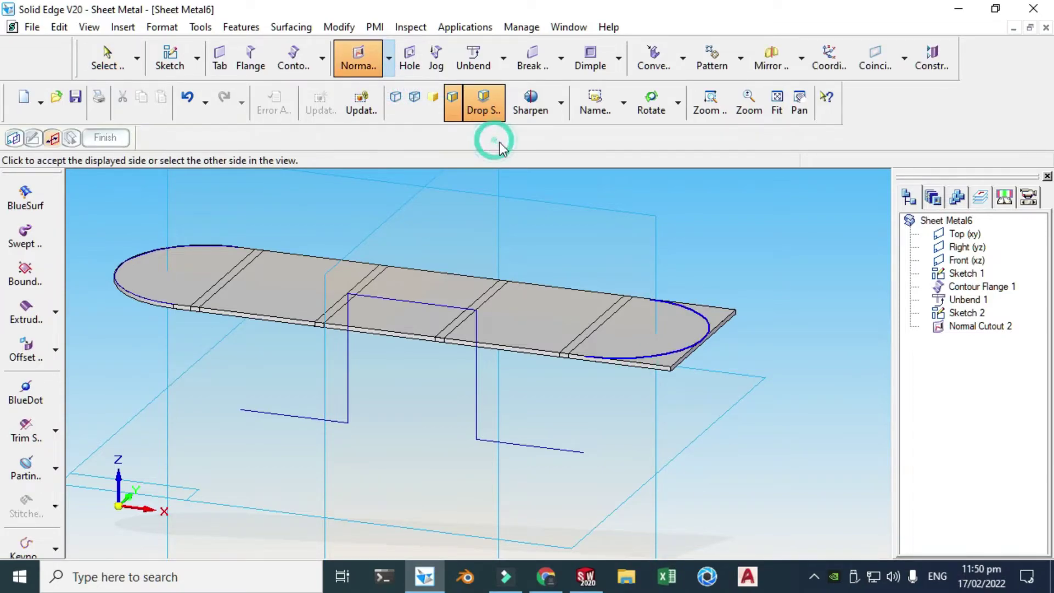
click(758, 326)
click(758, 368)
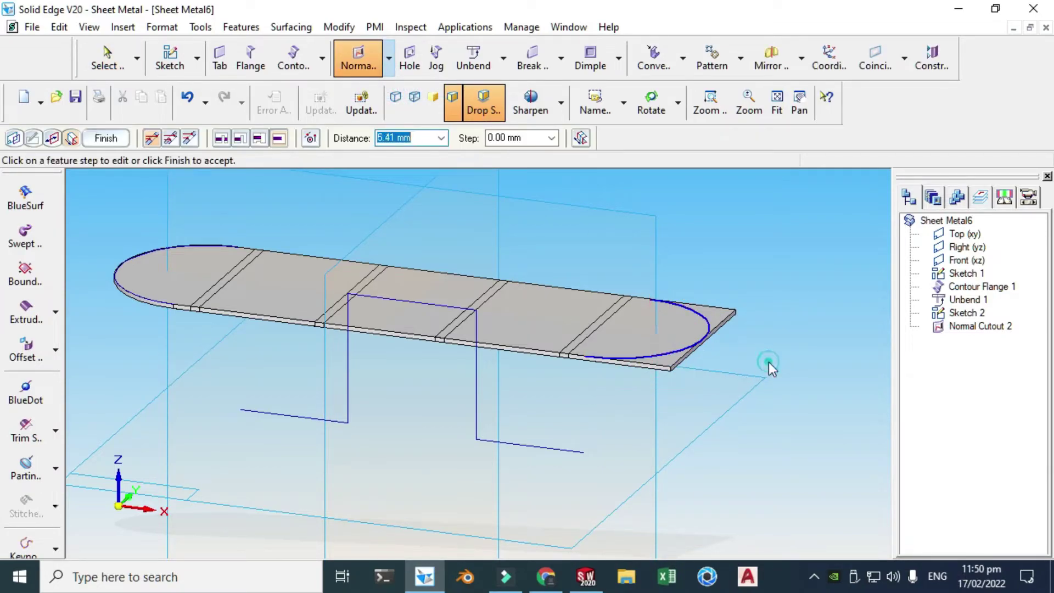
click(102, 138)
scroll(503, 298, down, 3)
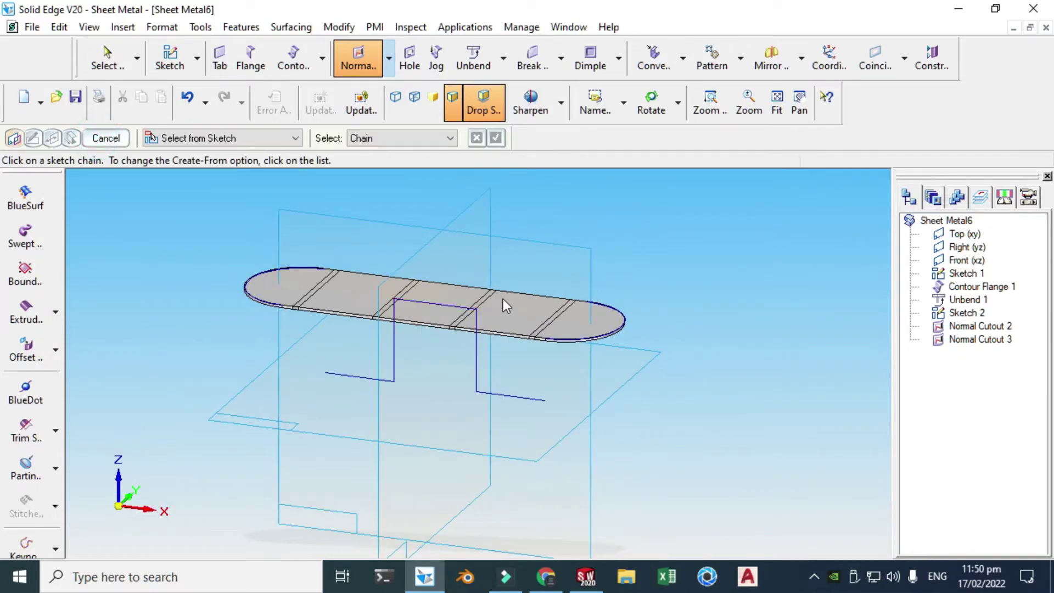
key(Escape)
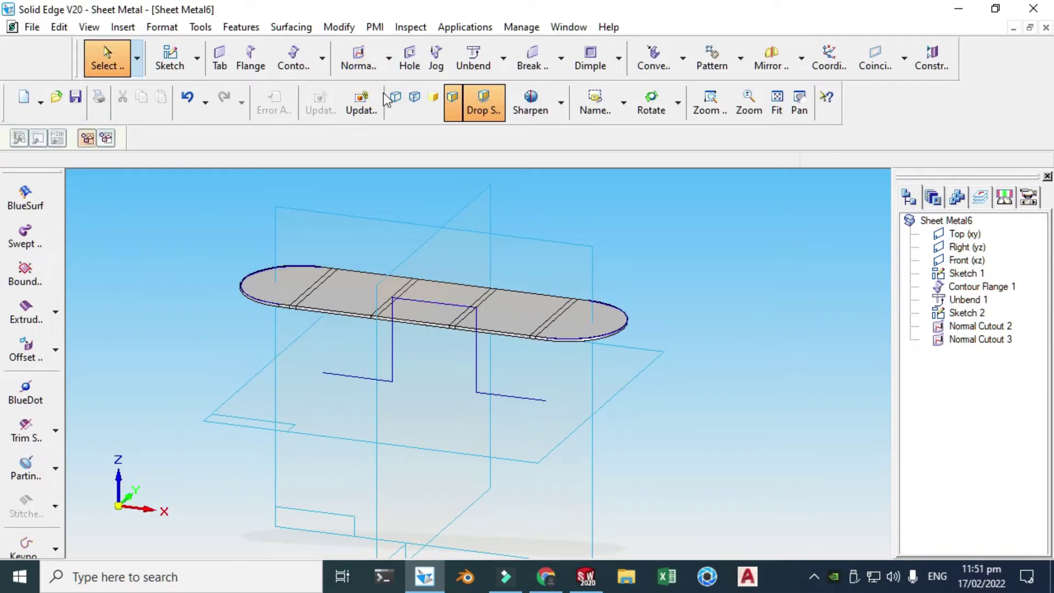
click(410, 59)
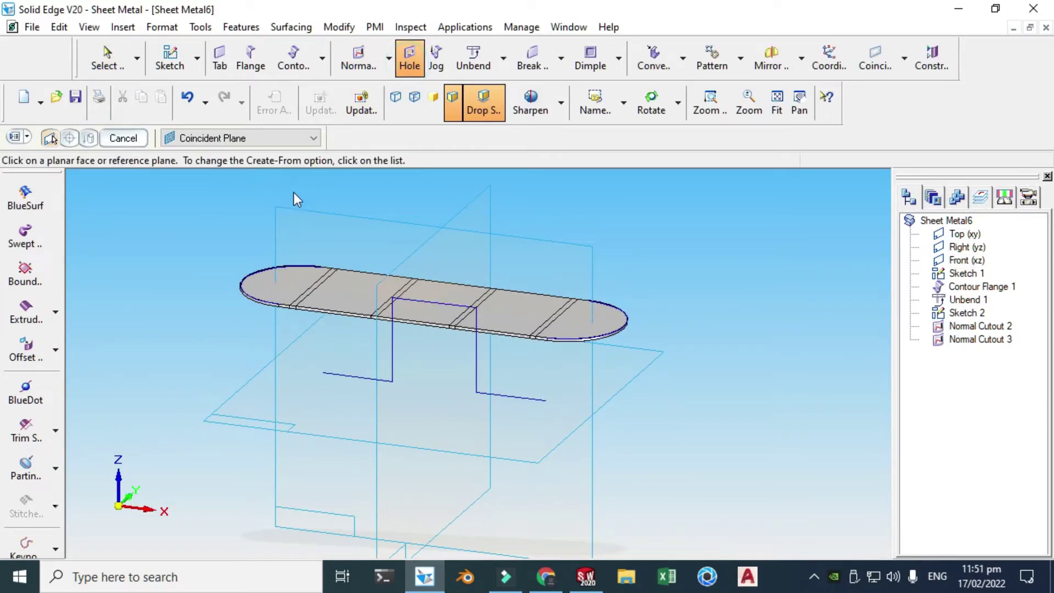
Create Hole 1 on the strip's top face, centred in the rounded ends and cut through the sheet.
click(281, 279)
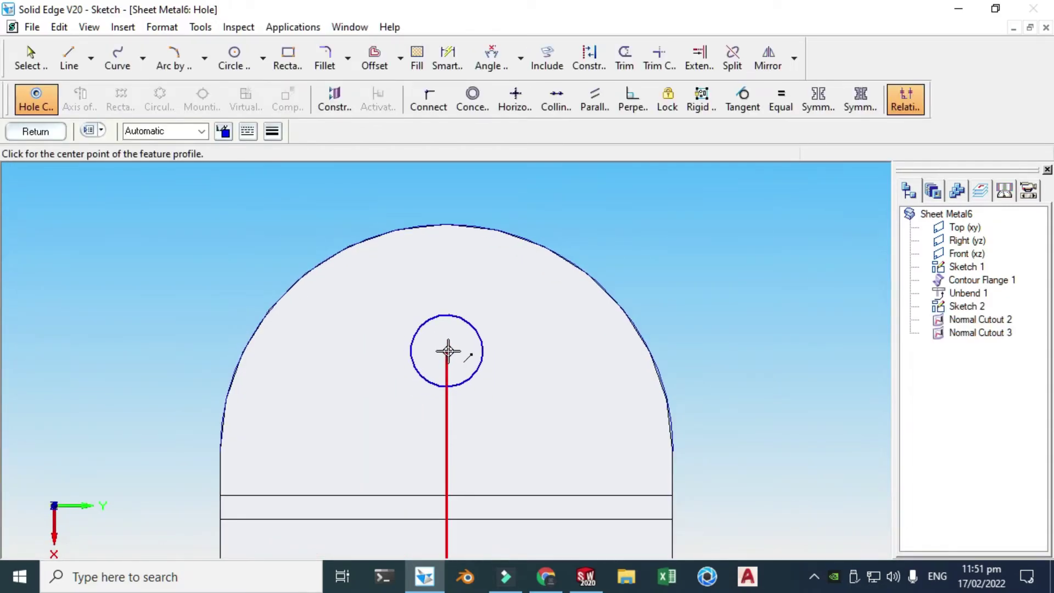
scroll(423, 369, down, 5)
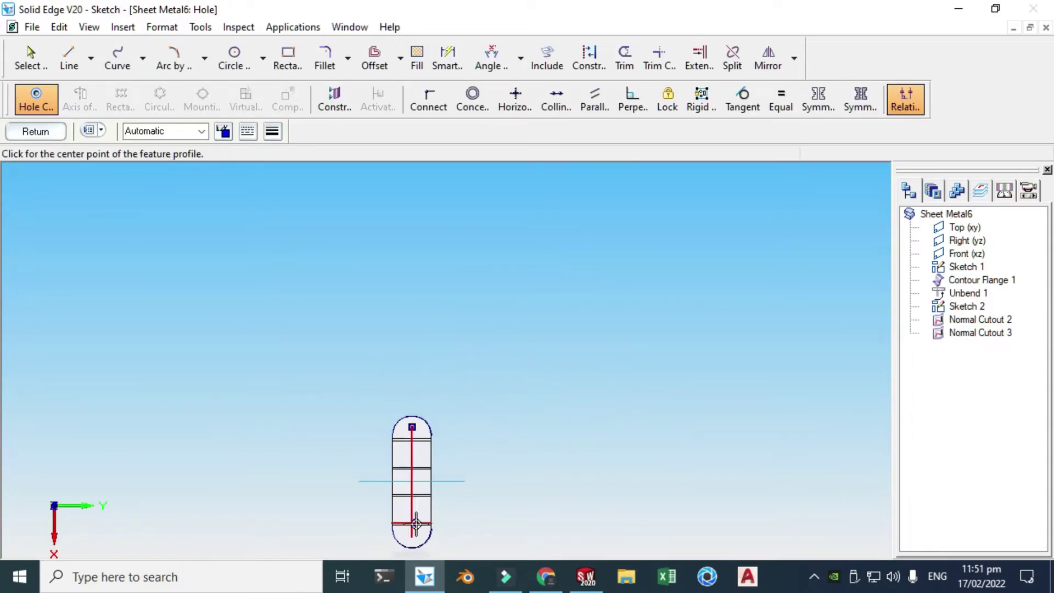
scroll(417, 520, up, 3)
scroll(423, 513, down, 3)
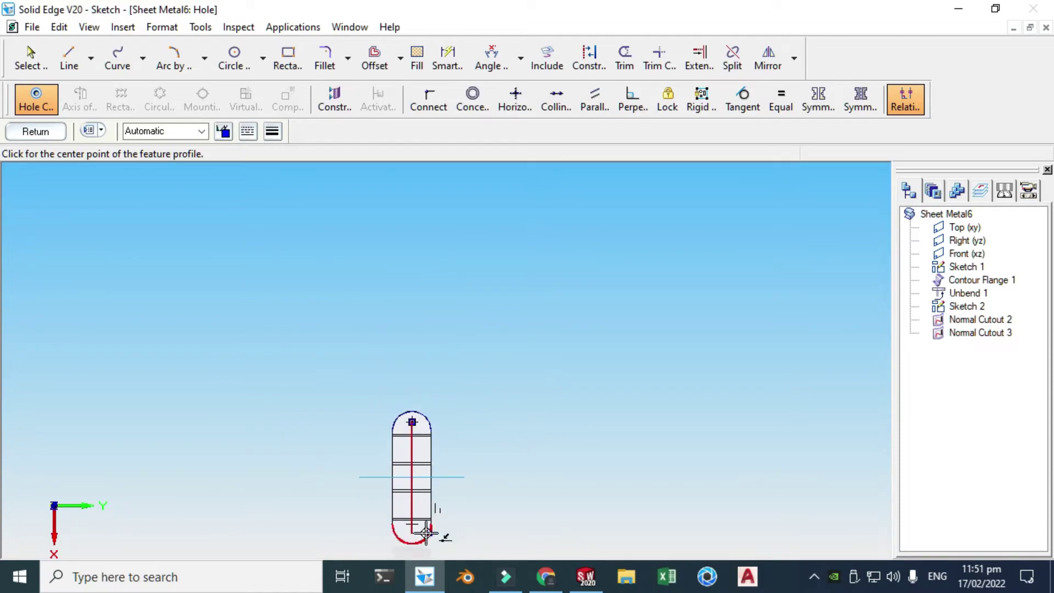
scroll(426, 532, up, 4)
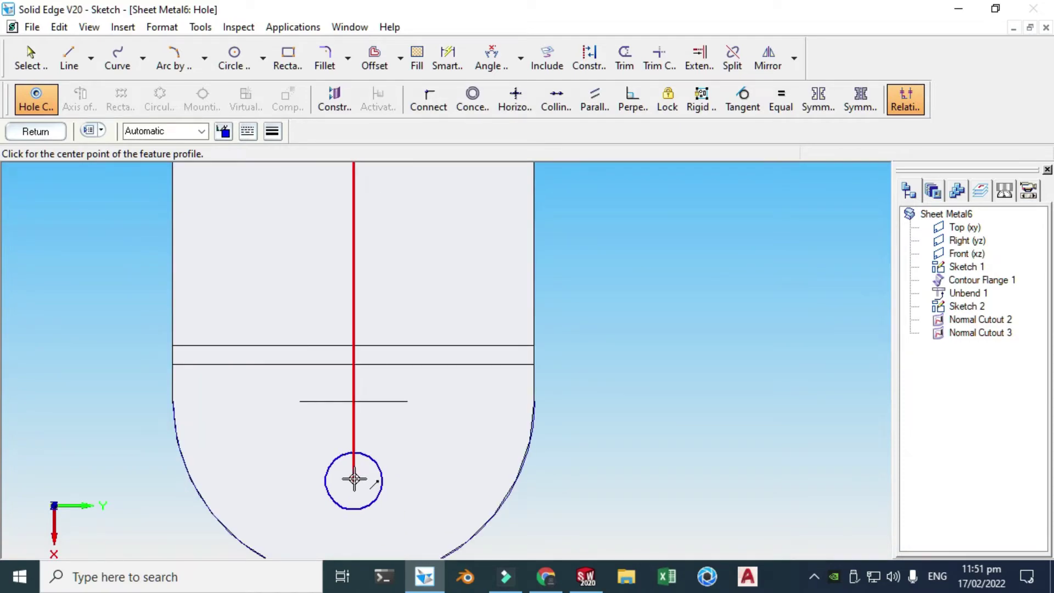
click(354, 480)
click(35, 132)
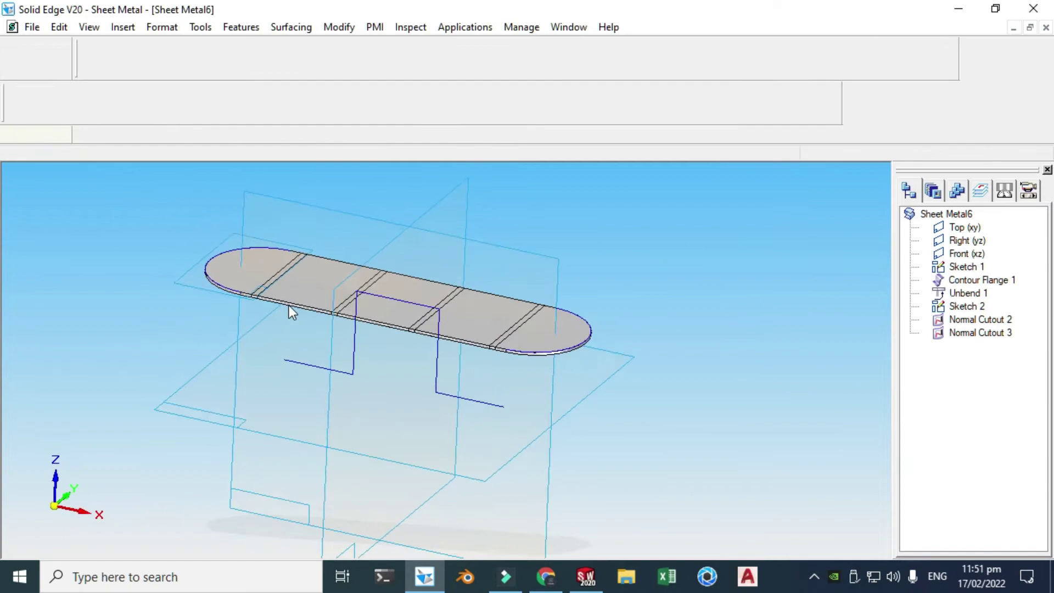
click(219, 314)
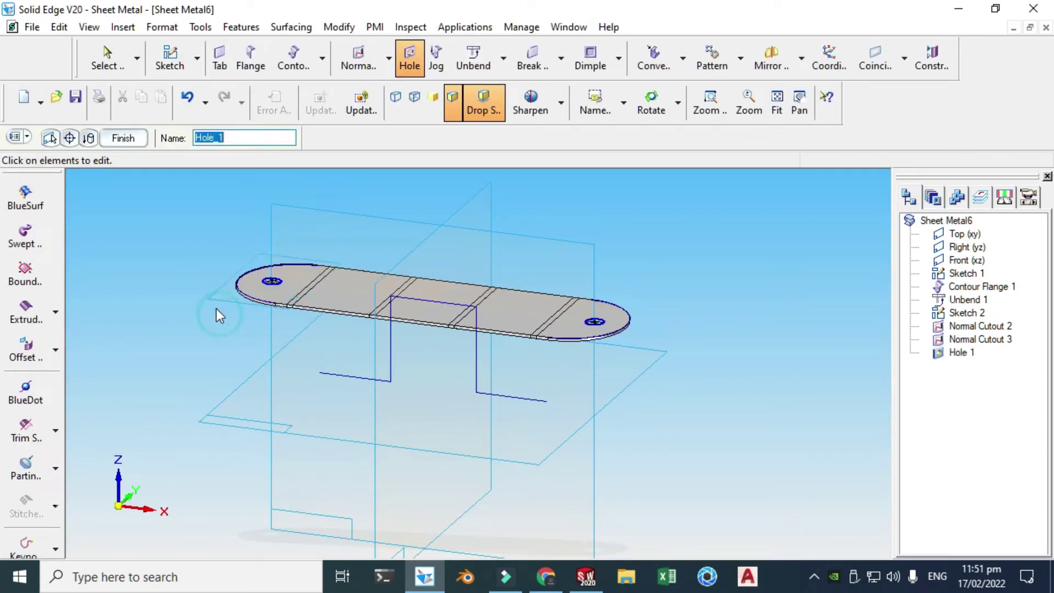
click(123, 138)
scroll(339, 269, down, 2)
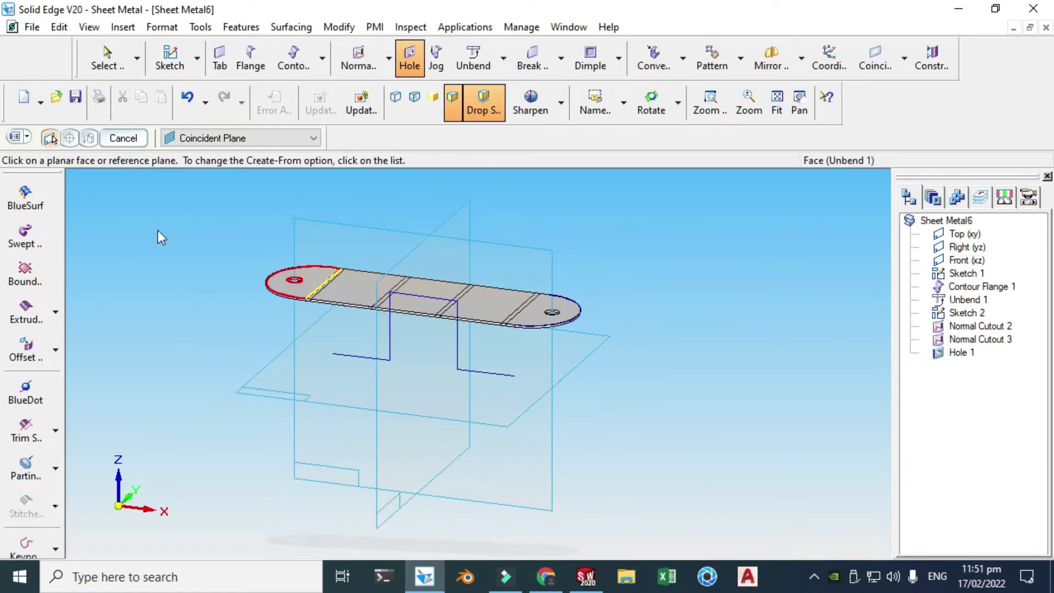
click(123, 138)
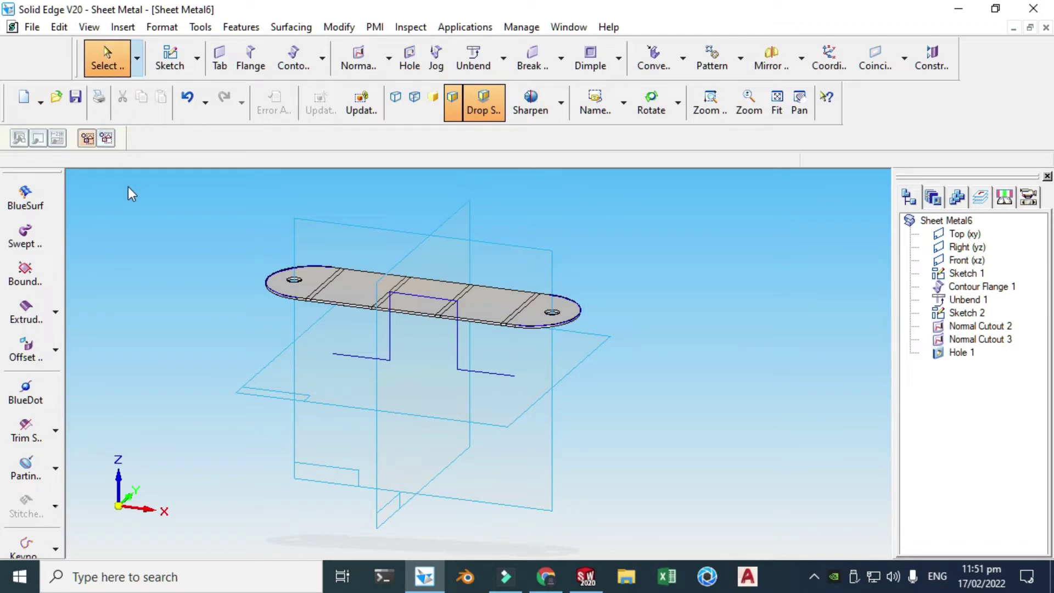
Rebend all four bends at once to refold the flat strip into the hat-shaped bracket.
click(503, 58)
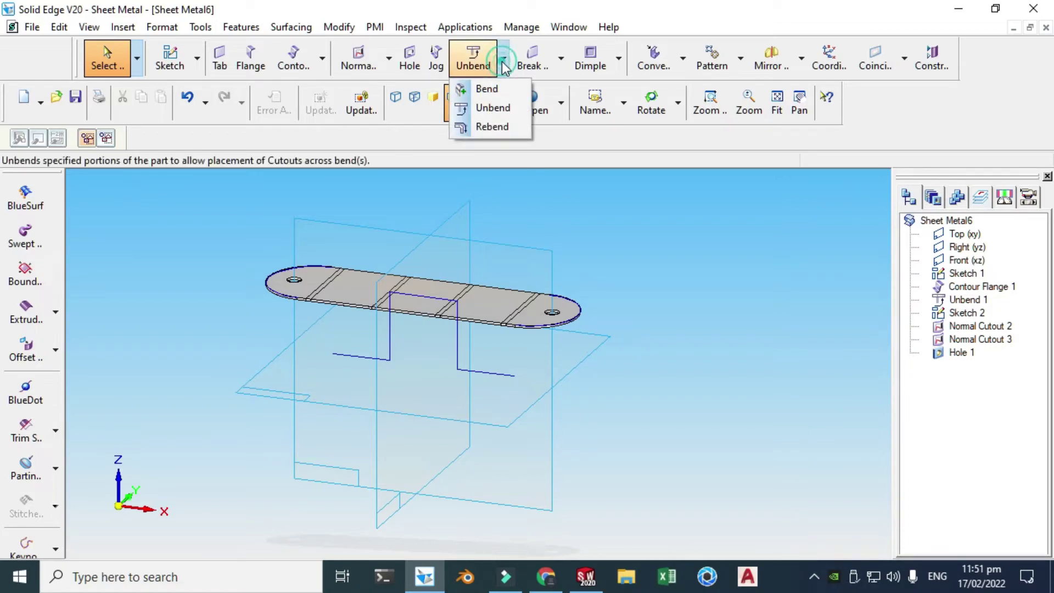
click(493, 127)
scroll(367, 209, up, 1)
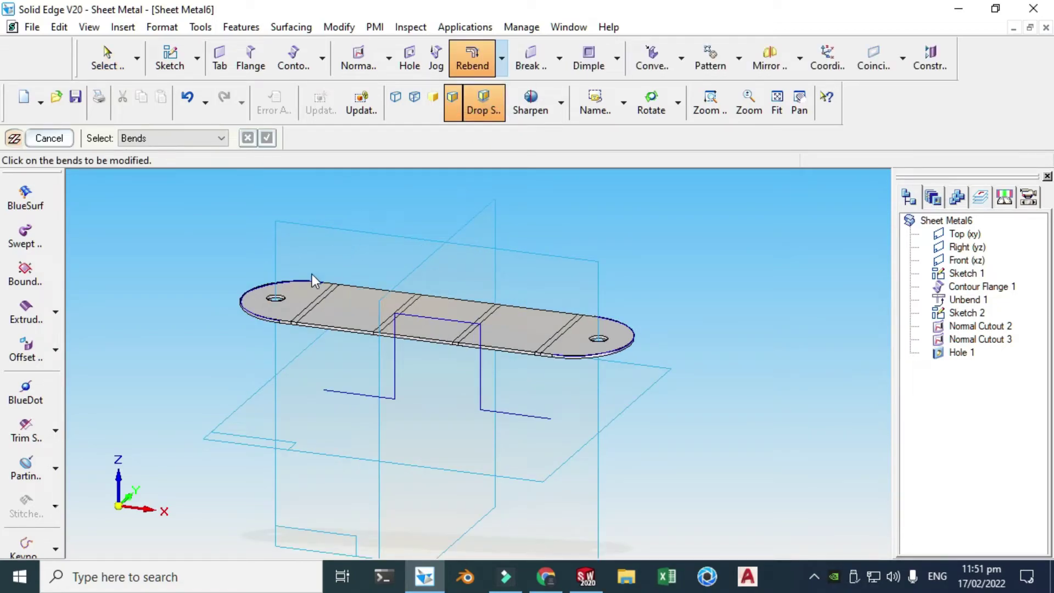
click(221, 139)
click(206, 161)
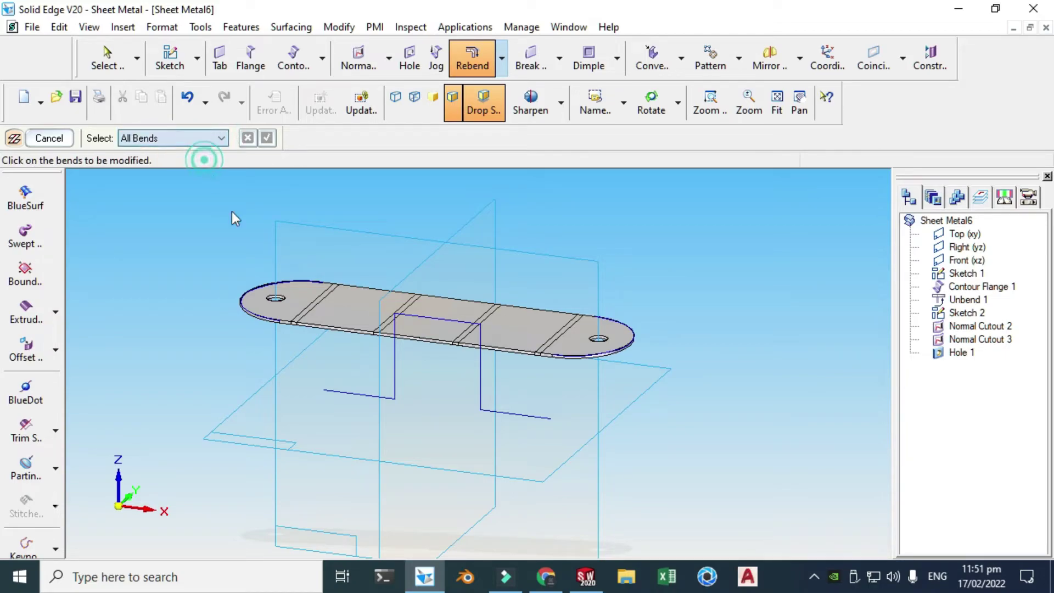
click(303, 316)
click(266, 138)
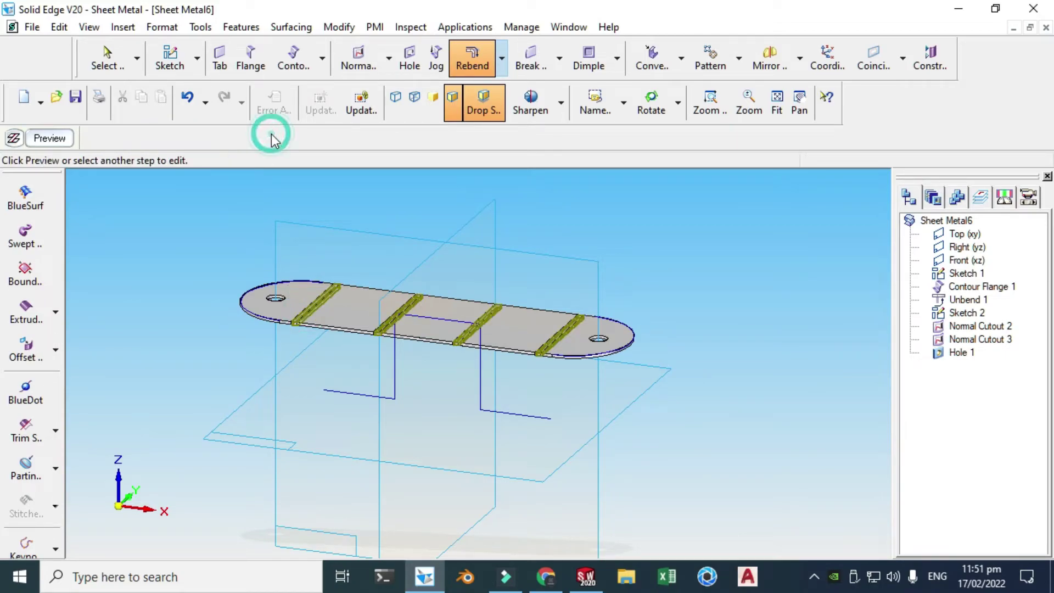
click(49, 138)
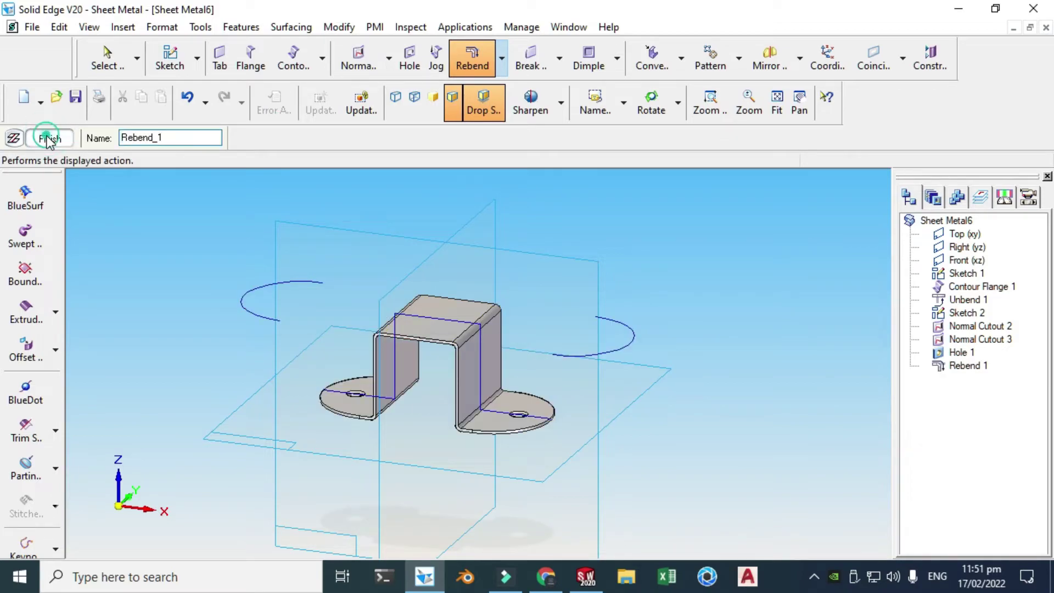
click(48, 138)
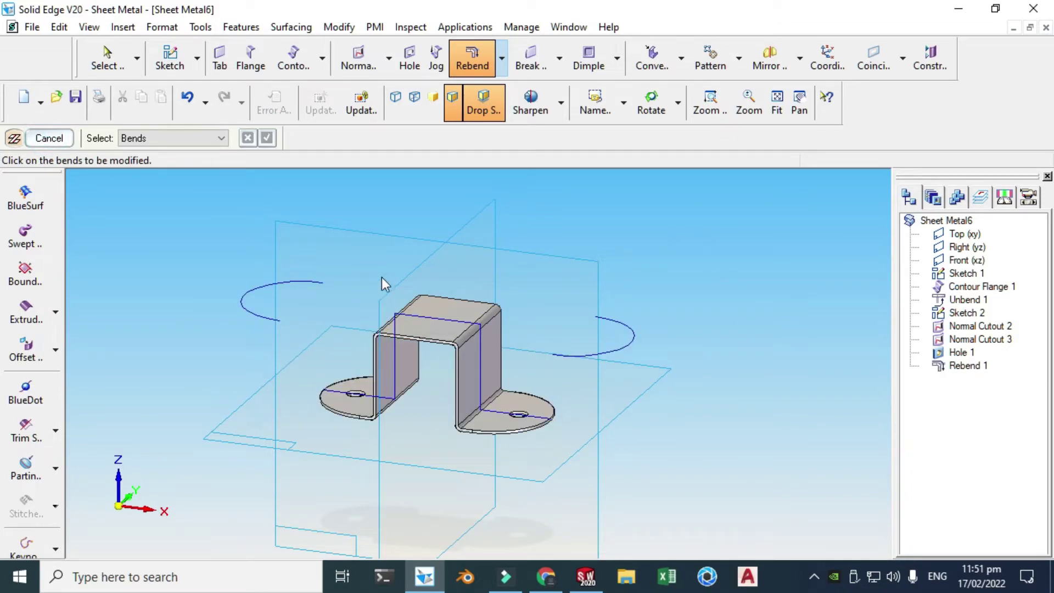
key(Escape)
click(253, 288)
Hide Sketch 2 and Sketch 1 from the model.
right_click(252, 288)
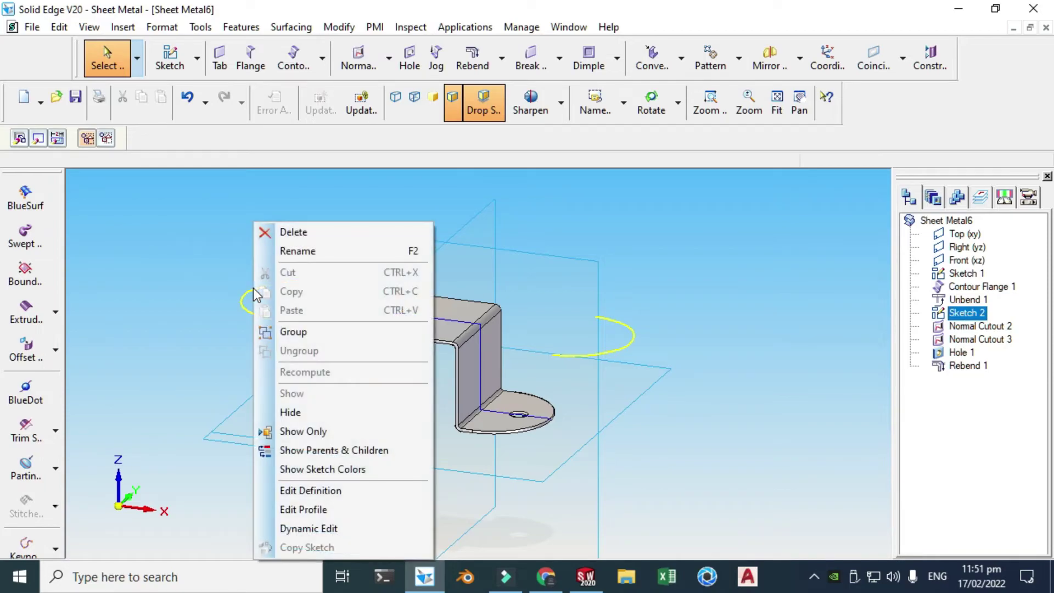
click(292, 422)
click(447, 325)
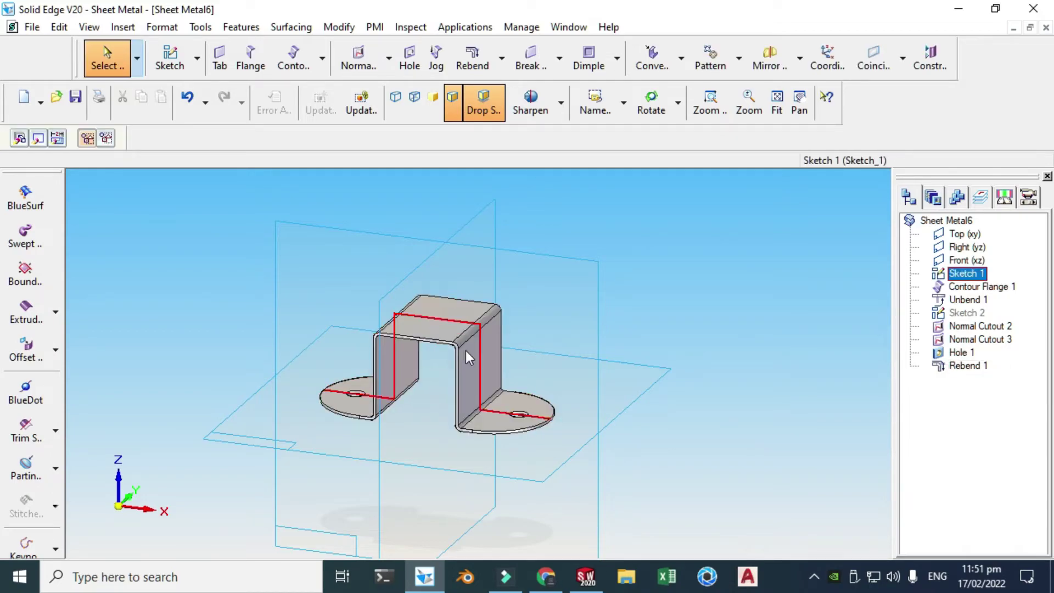
scroll(569, 338, down, 1)
right_click(956, 273)
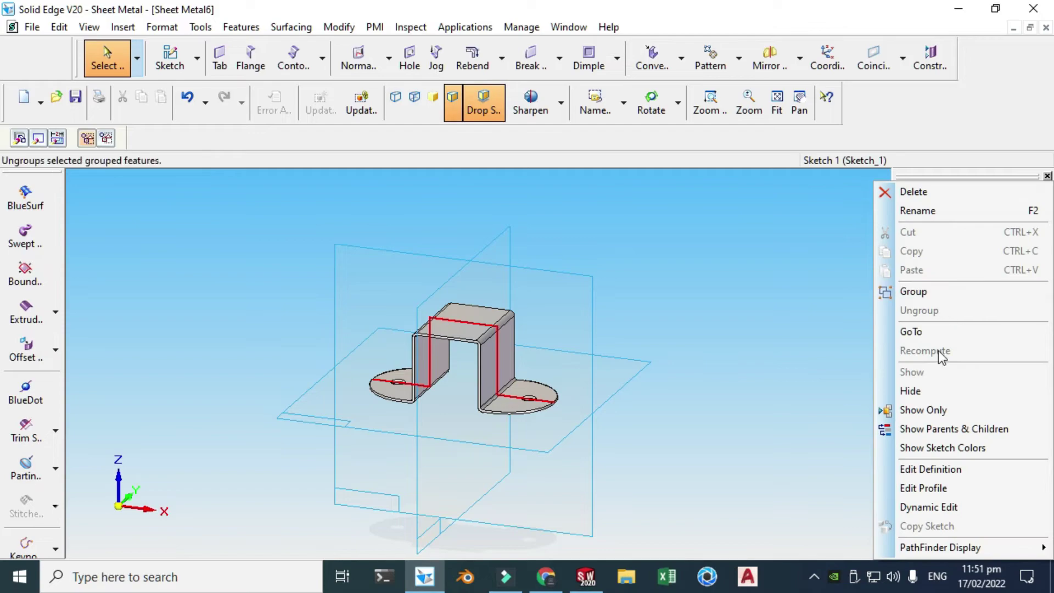
click(934, 388)
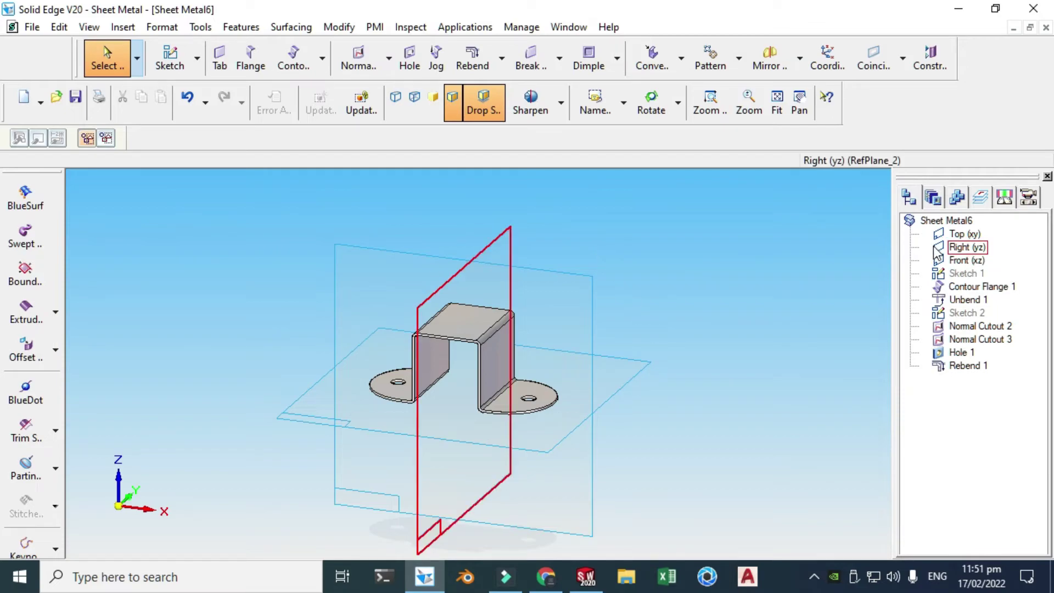
Hide the Top (xy), Right (yz) and Front (xz) reference planes together.
click(962, 236)
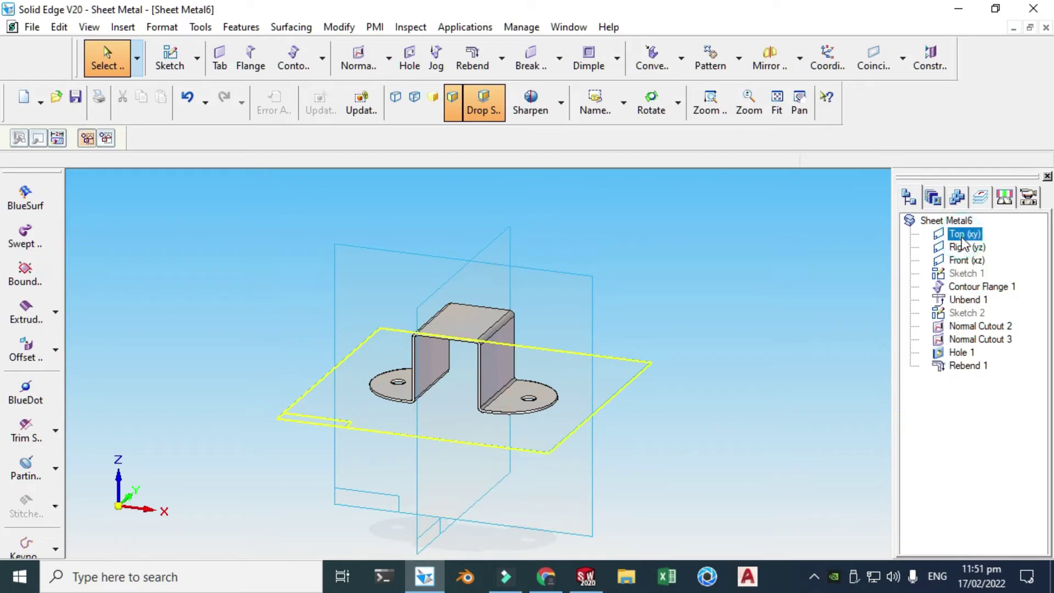
ctrl+click(962, 248)
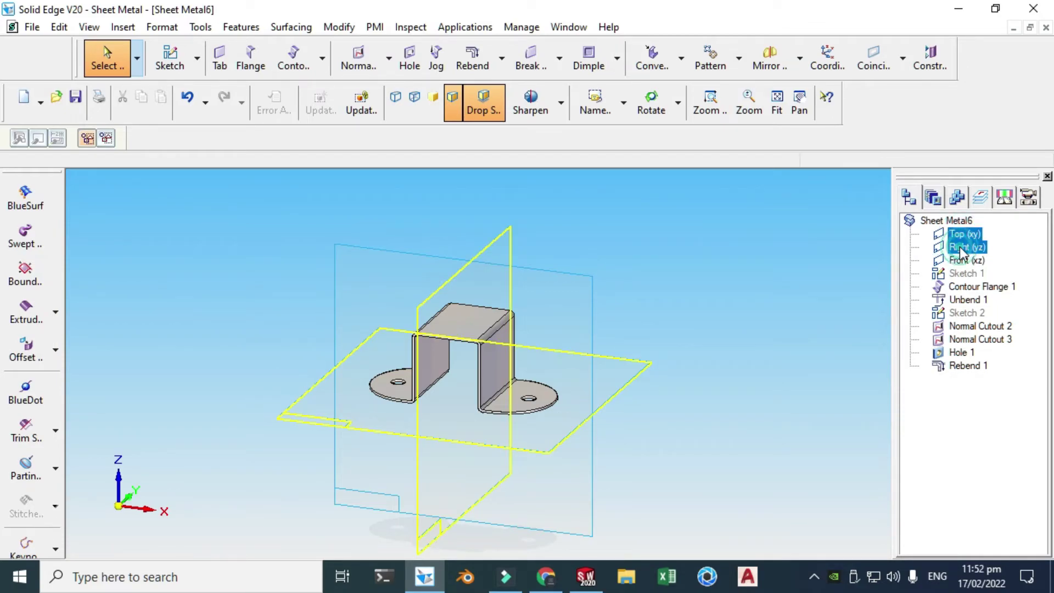
ctrl+click(960, 260)
right_click(960, 260)
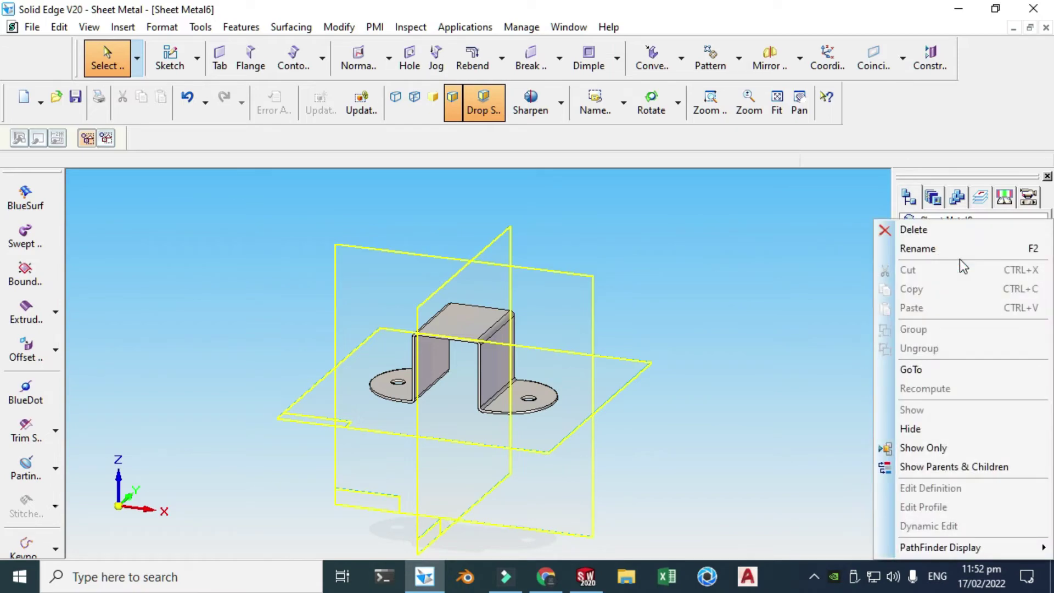
click(934, 427)
Orbit the bracket to view it from a different angle.
right_click(564, 282)
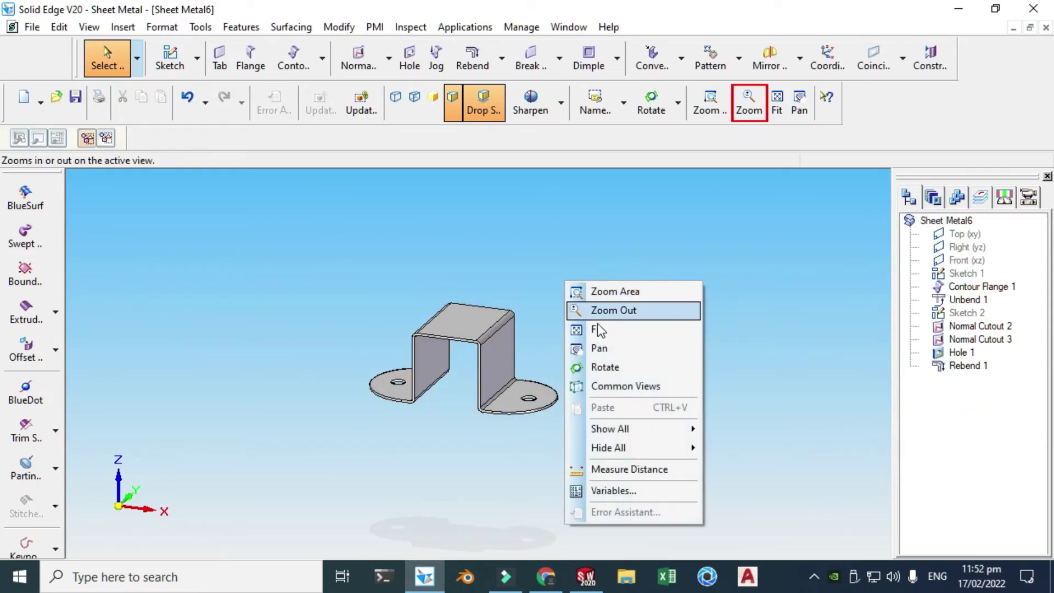
click(621, 365)
drag(610, 363, 528, 362)
drag(577, 311, 551, 295)
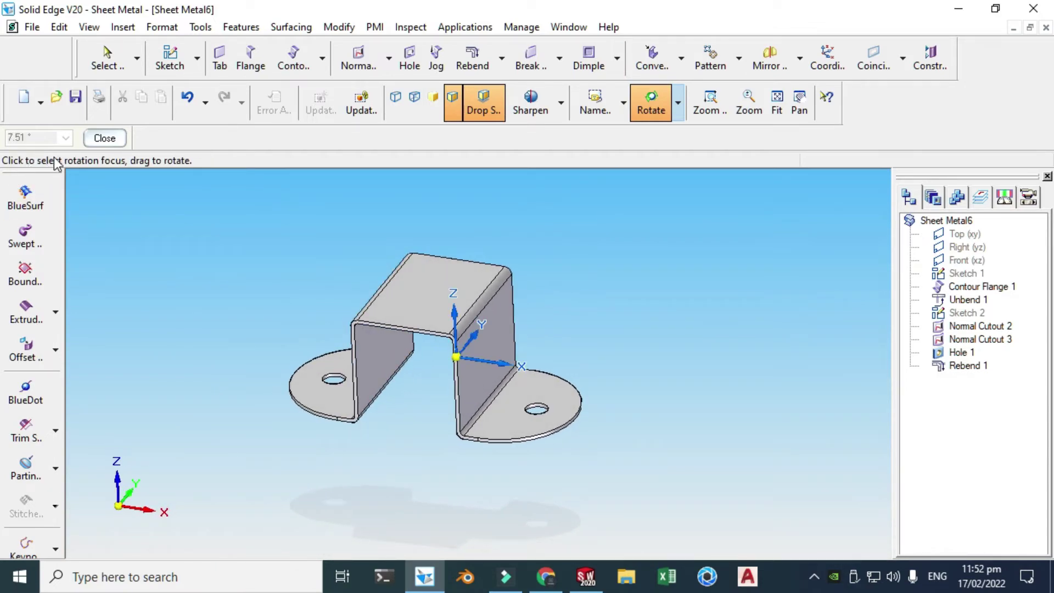
click(101, 135)
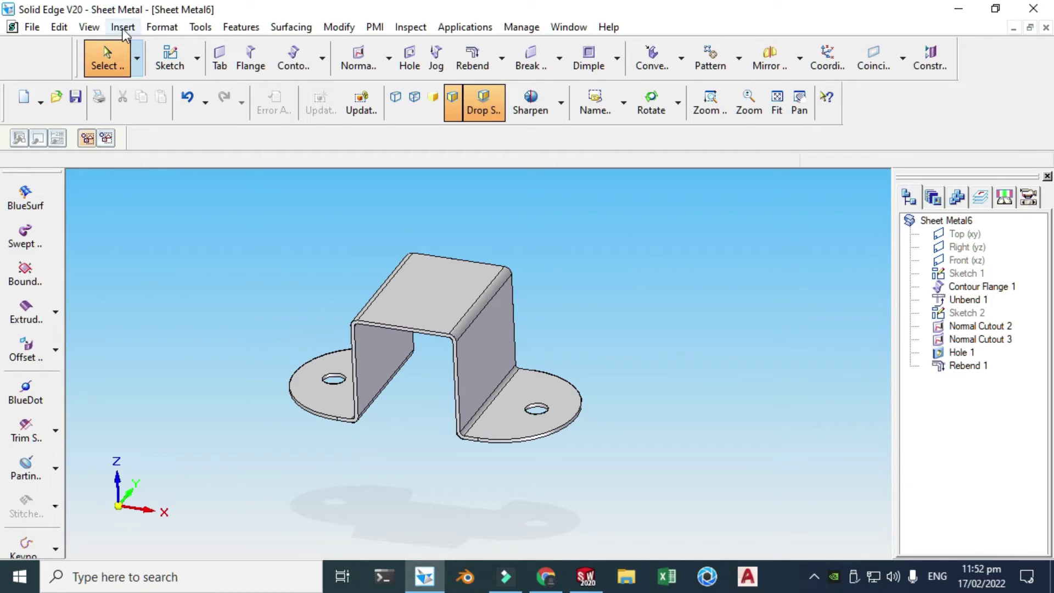
click(89, 28)
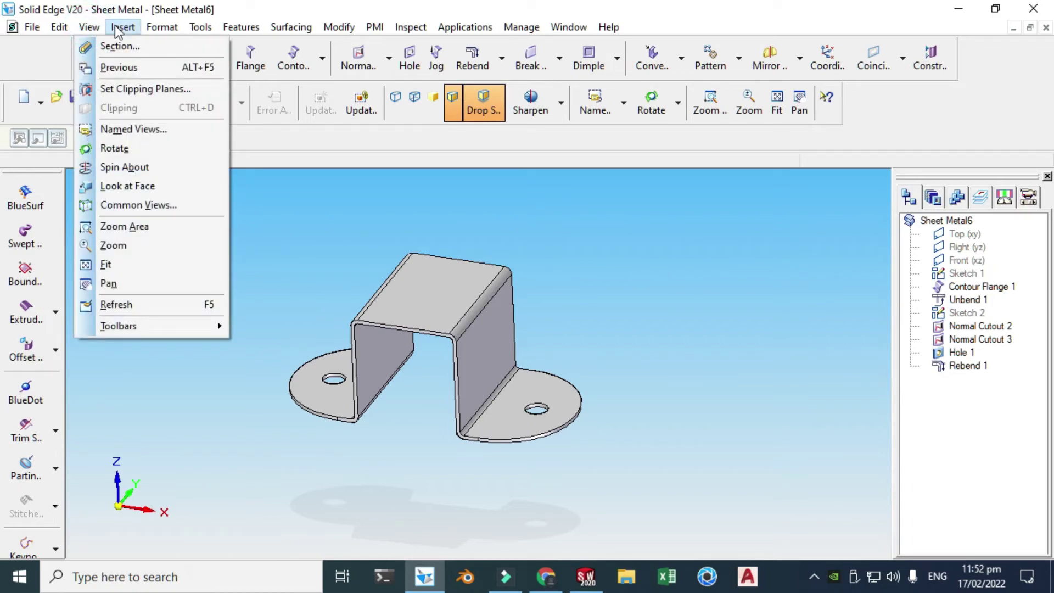
Paint the whole bracket body with the Aluminum style using Part Painter.
mouse_move(195, 27)
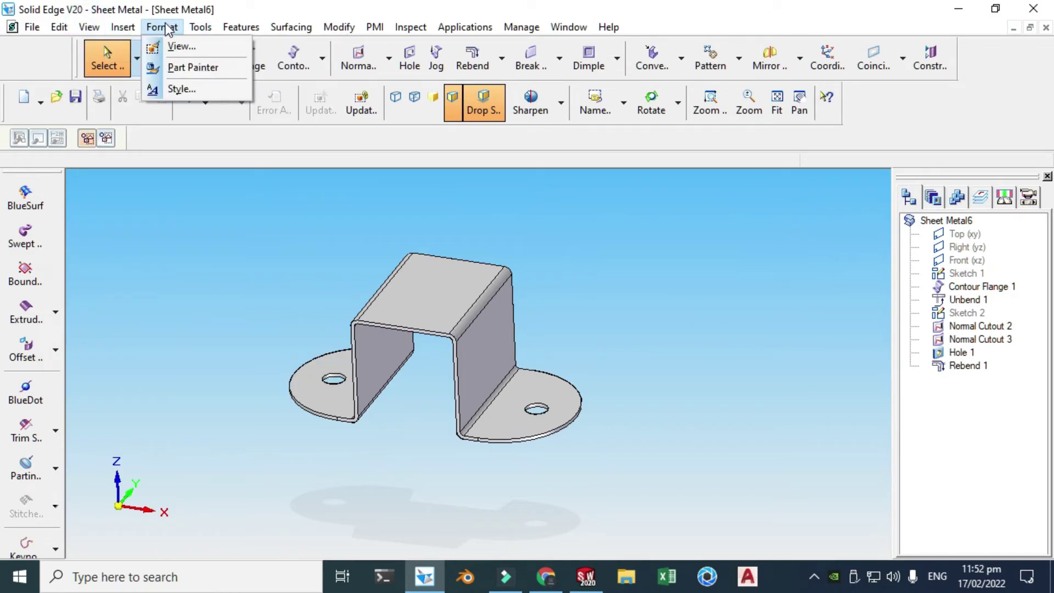
click(173, 67)
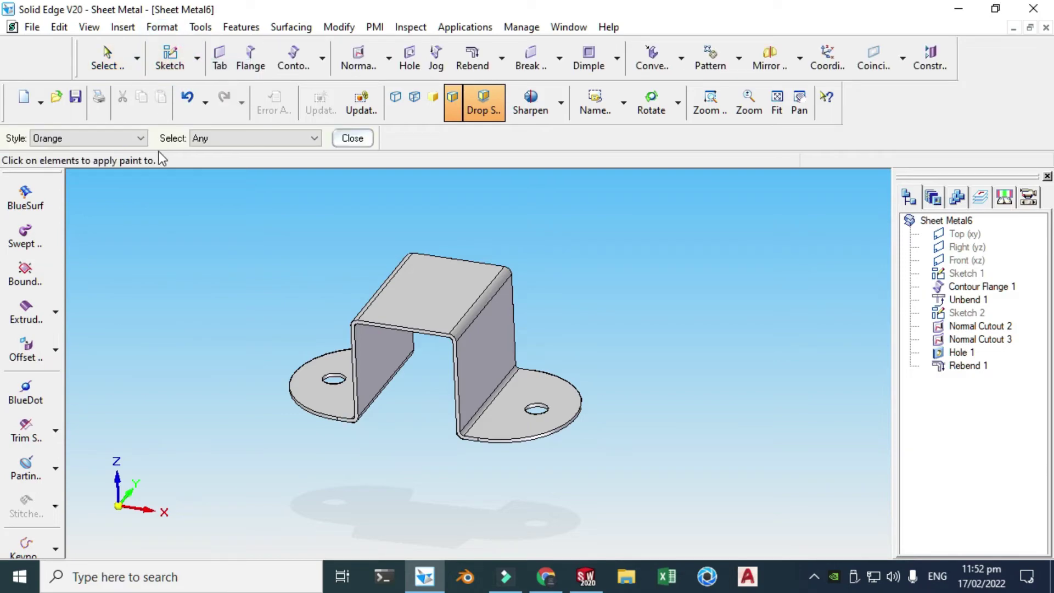
click(97, 141)
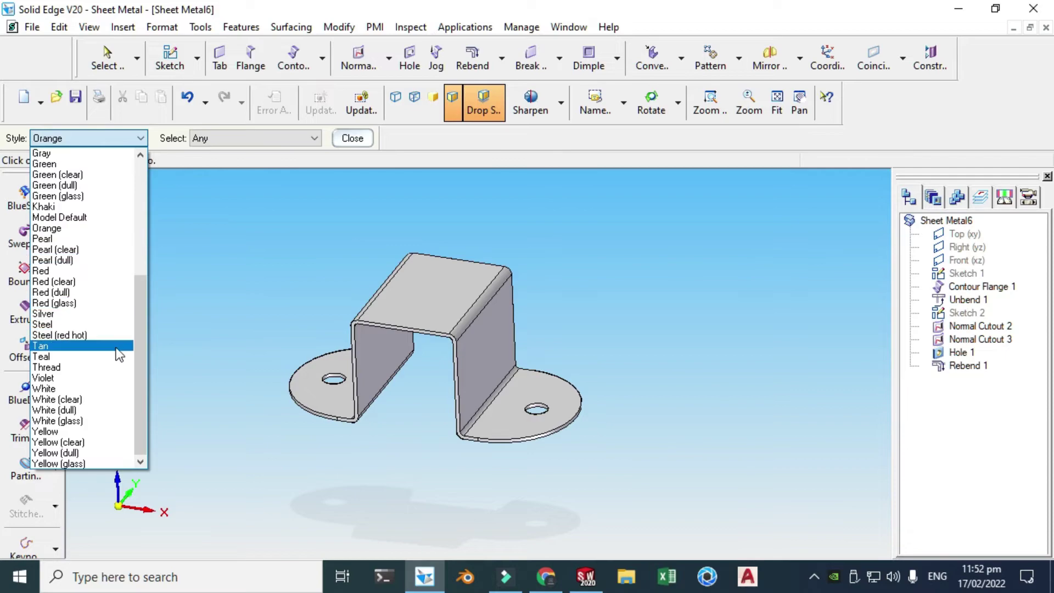
drag(134, 381, 134, 278)
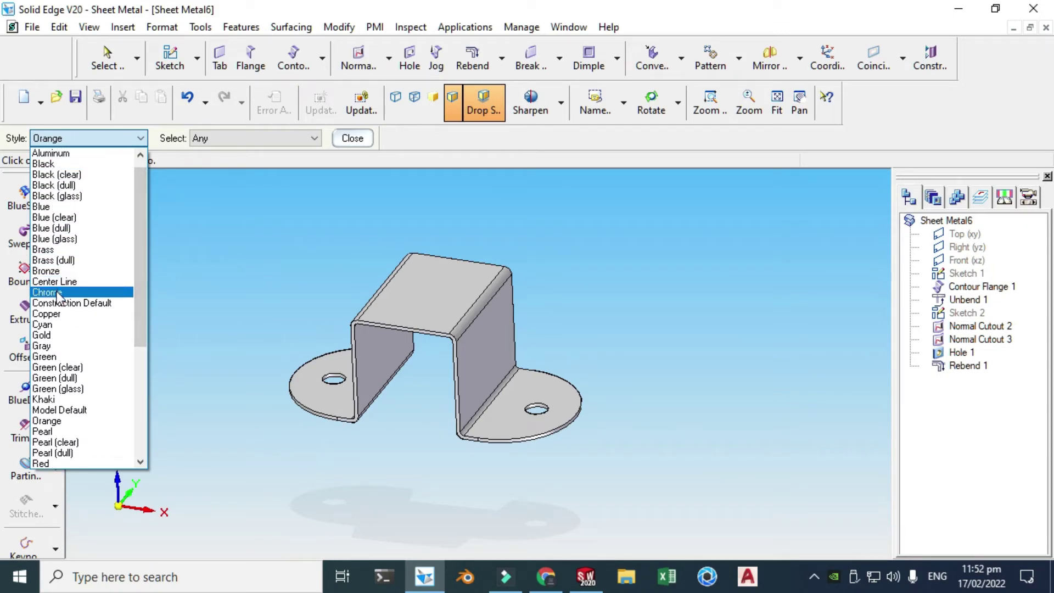
click(72, 153)
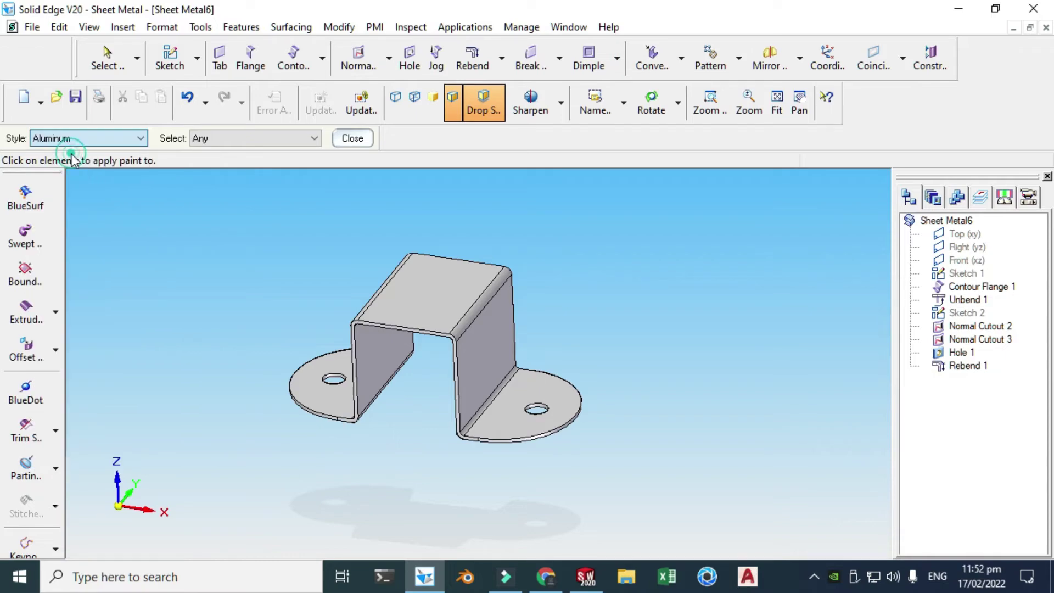
click(214, 138)
click(225, 196)
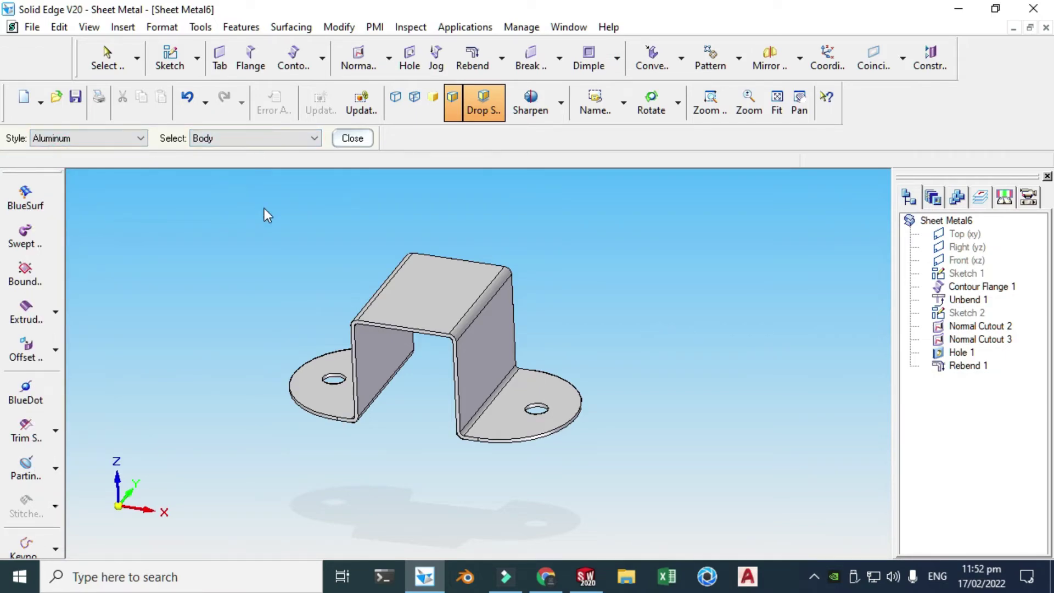
click(424, 296)
scroll(385, 291, up, 2)
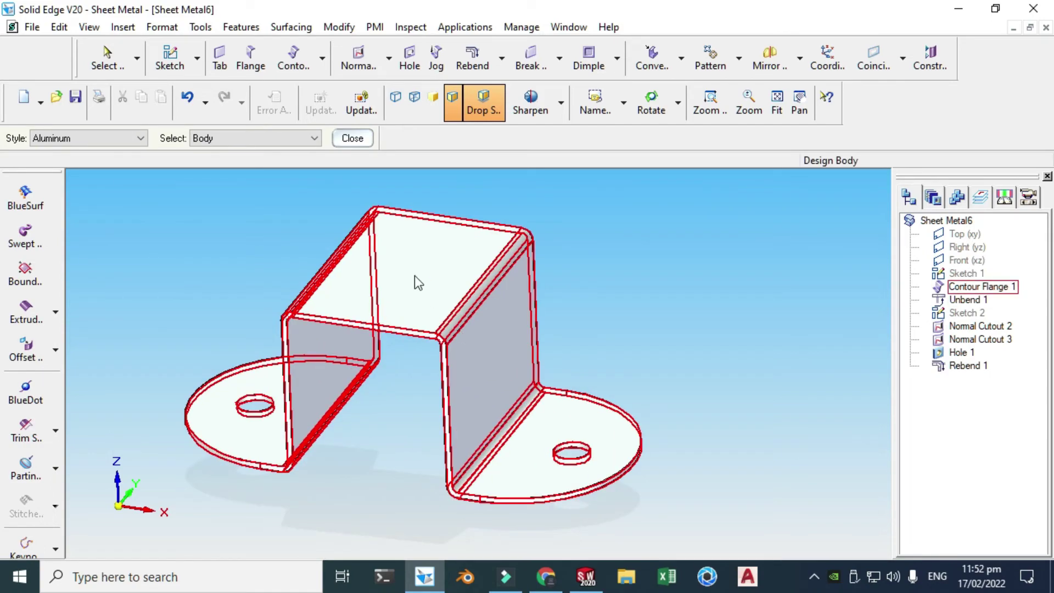
scroll(248, 308, down, 1)
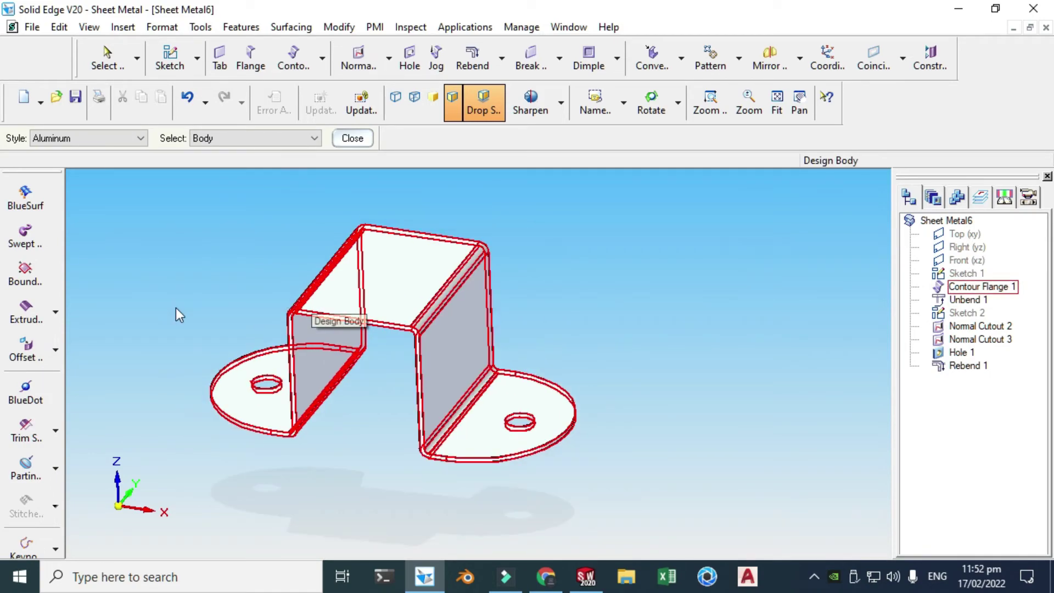
click(168, 284)
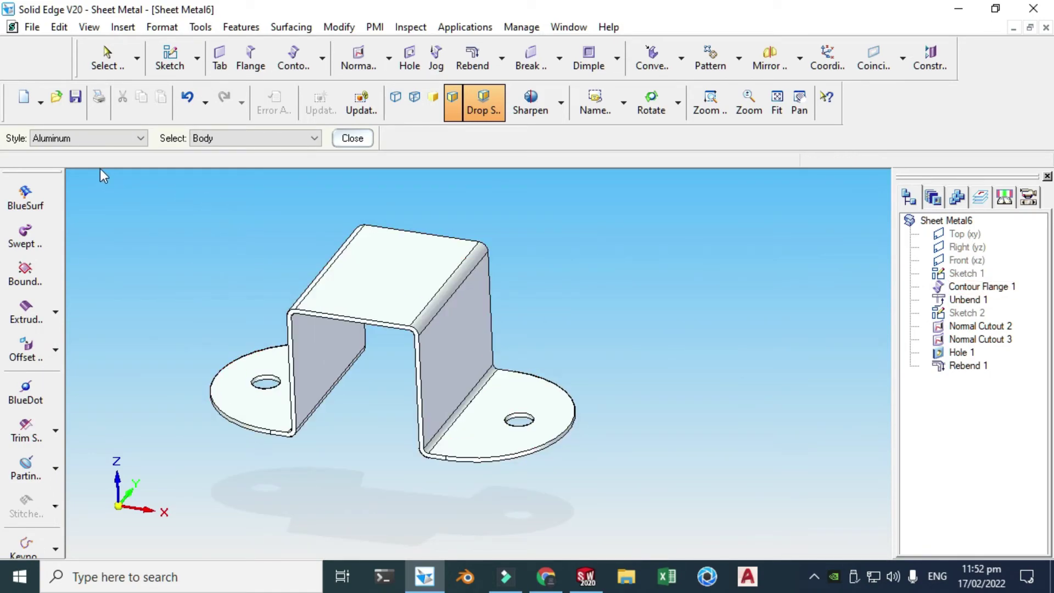
Switch the painter style to Brass for painting individual faces.
click(209, 138)
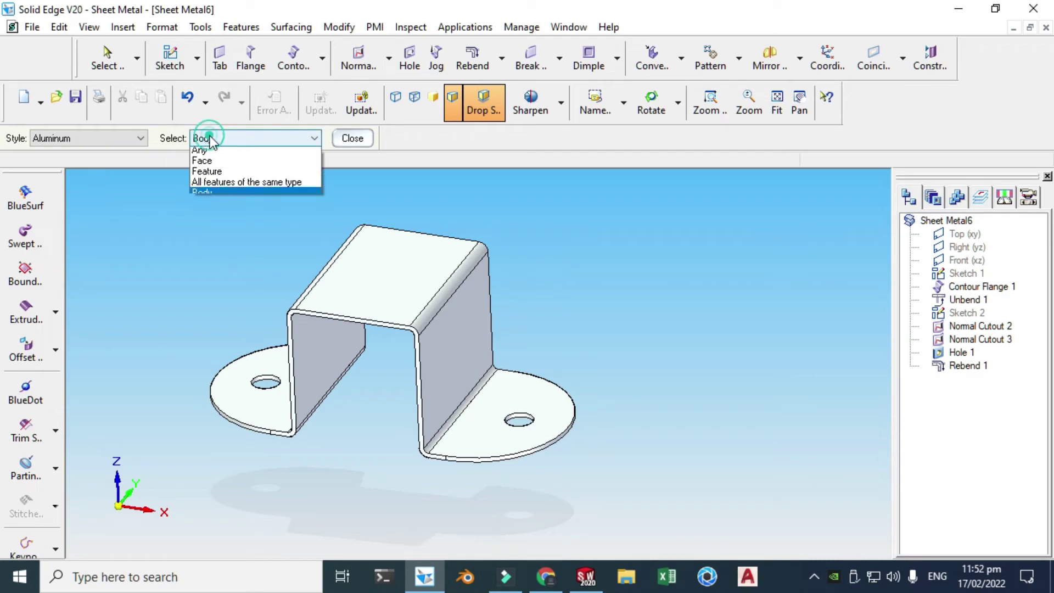
click(63, 137)
click(77, 140)
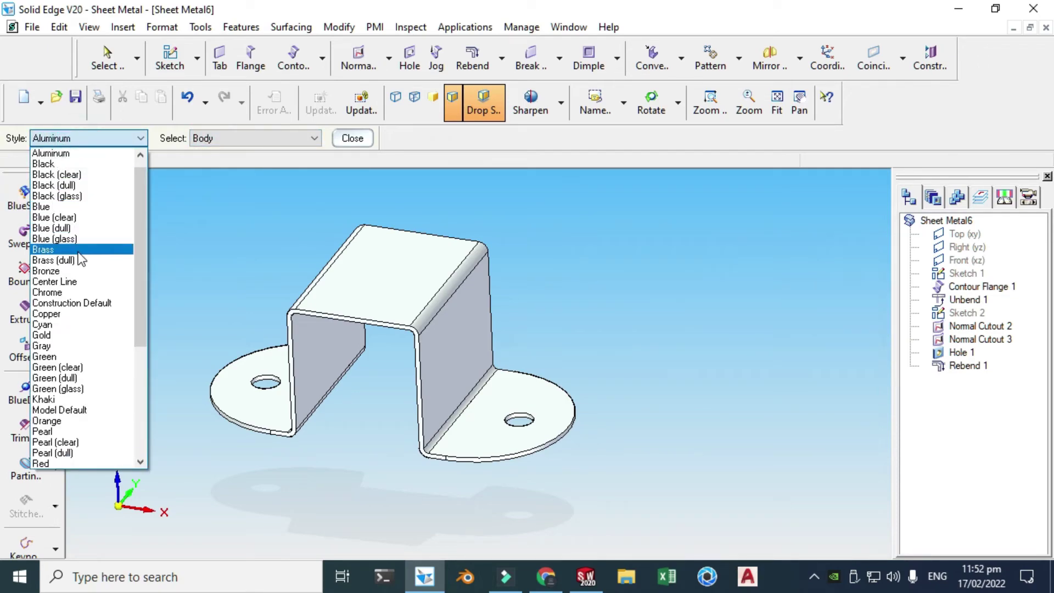
click(77, 250)
click(210, 137)
click(222, 167)
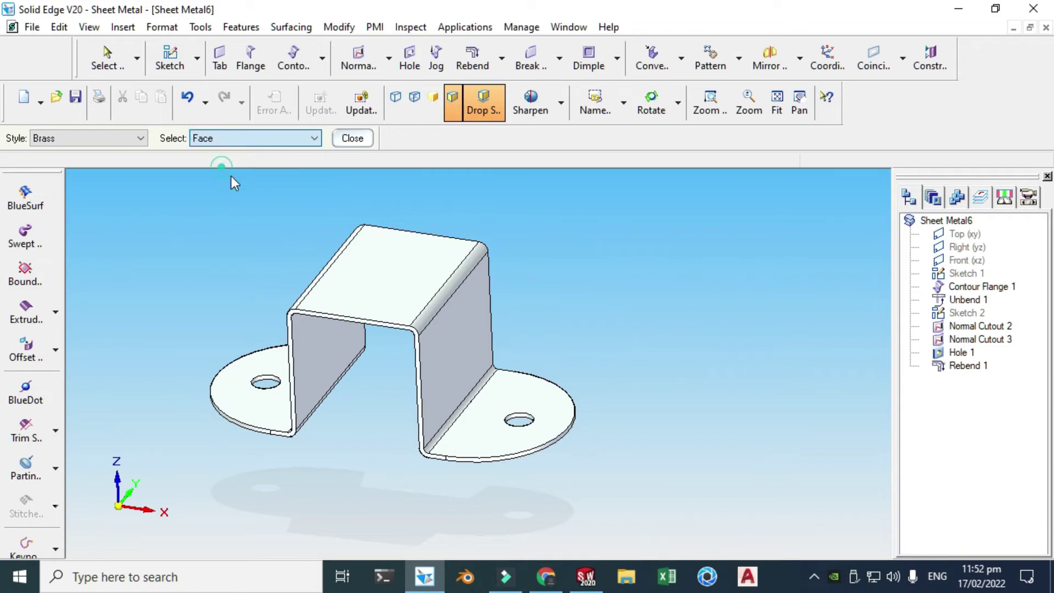
Apply Brass to the bracket's top face, then close the Part Painter.
click(369, 288)
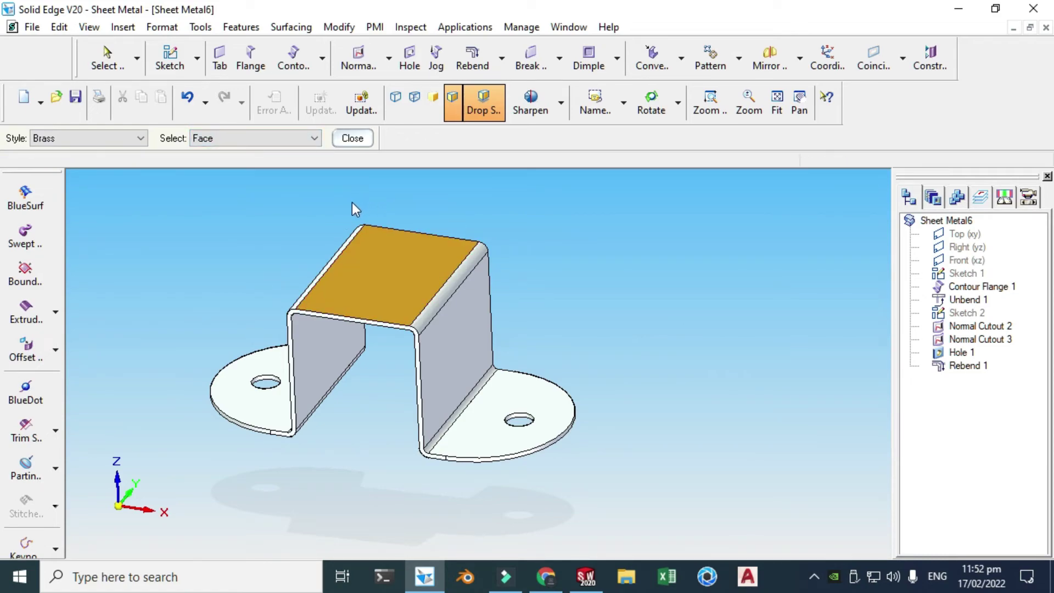
click(252, 138)
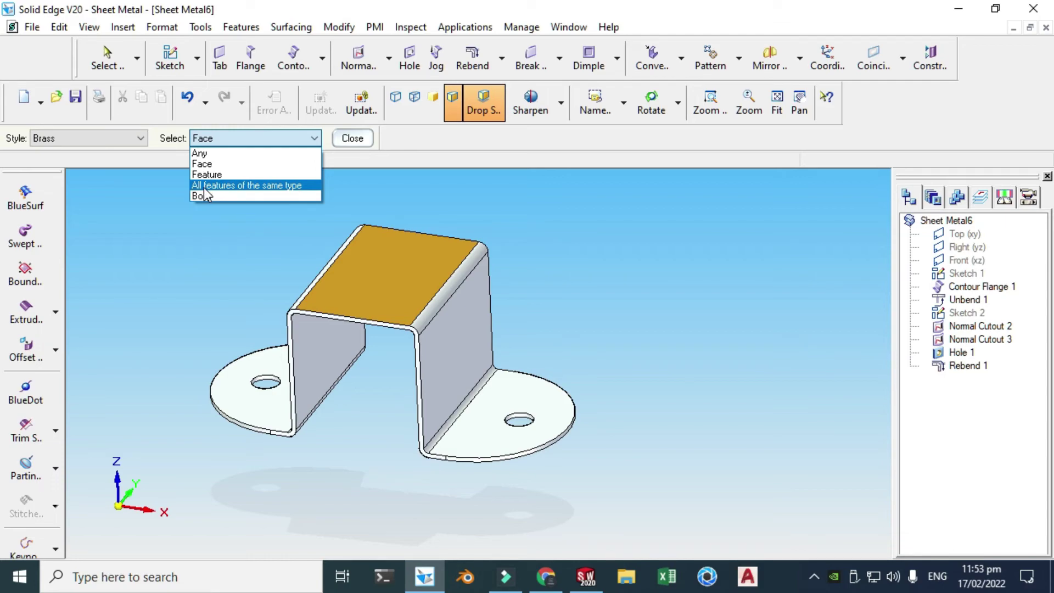
click(352, 139)
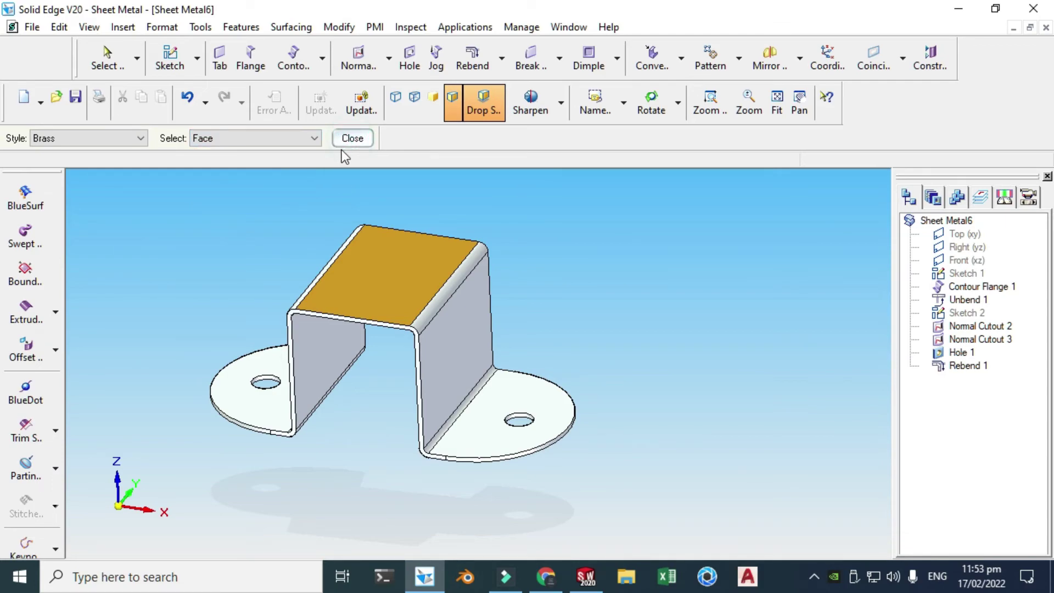
click(347, 140)
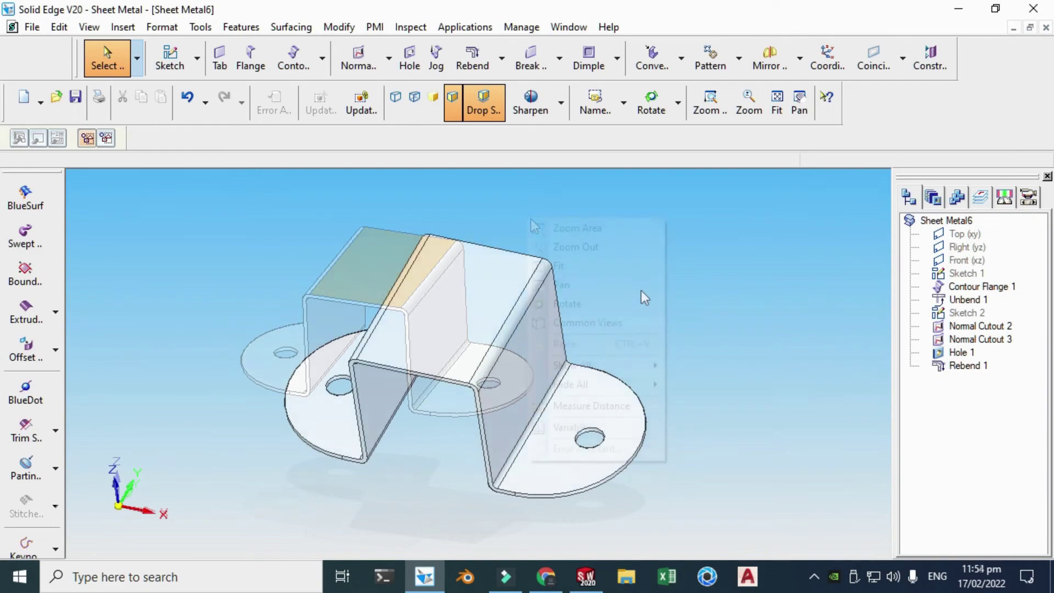